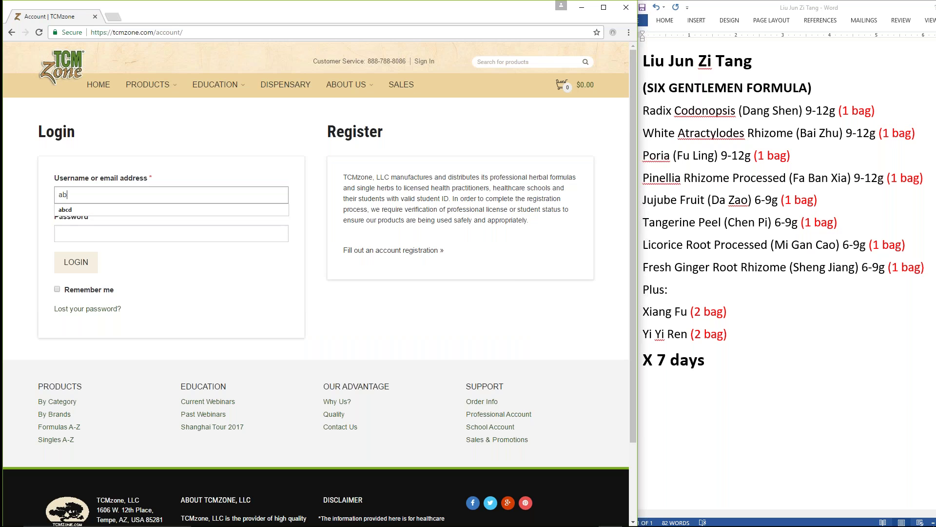
Step: Log in with the account password and go to the Herb Dispensary ordering page
key(Tab)
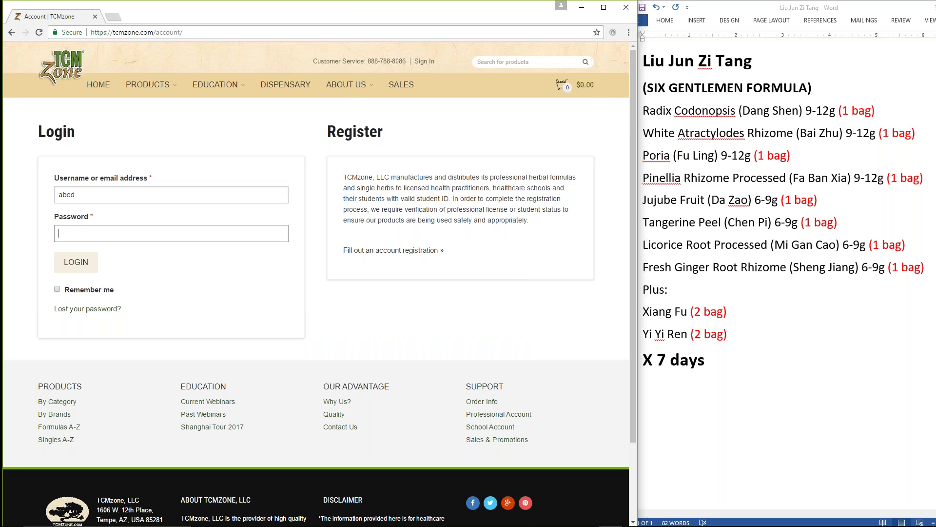
text(*********)
click(72, 264)
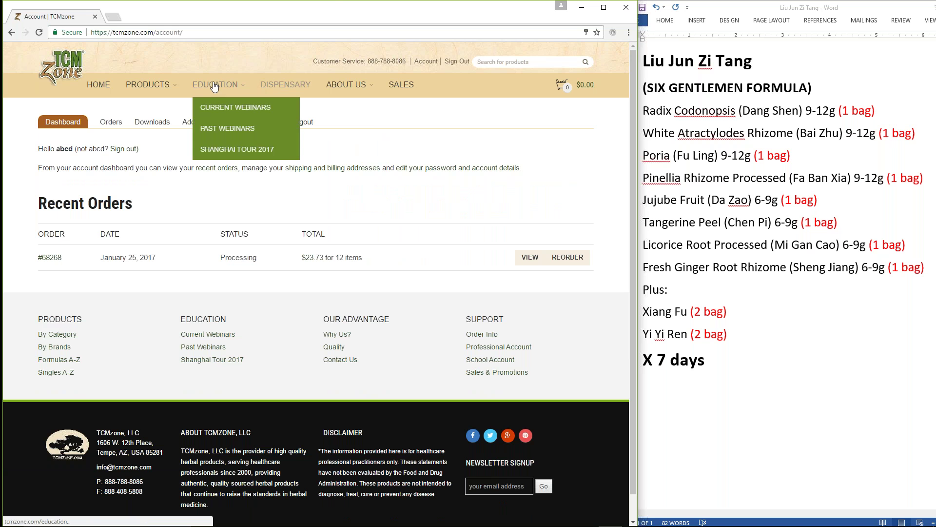
click(283, 86)
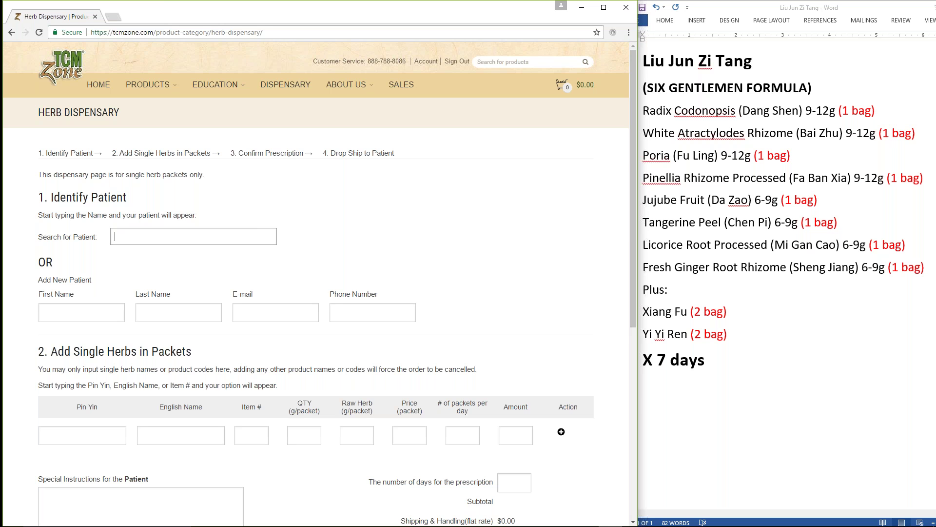
text(mik)
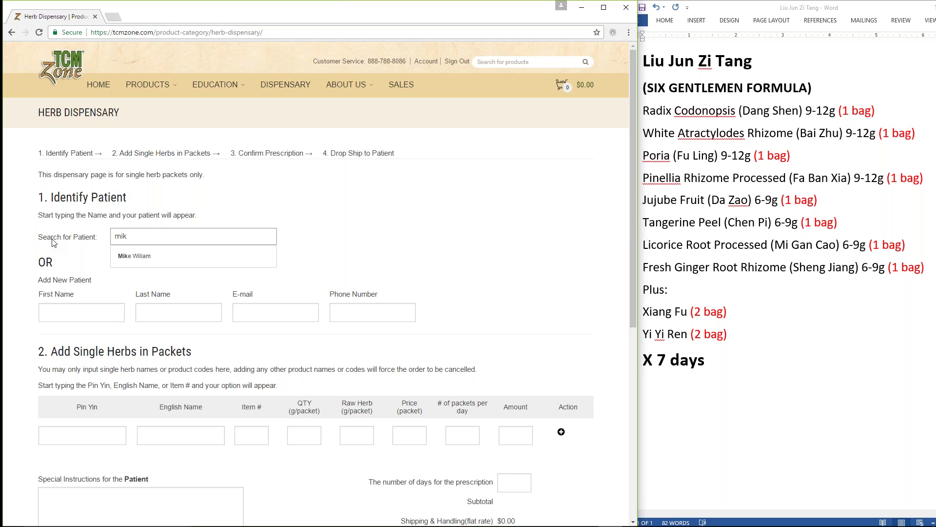
click(135, 256)
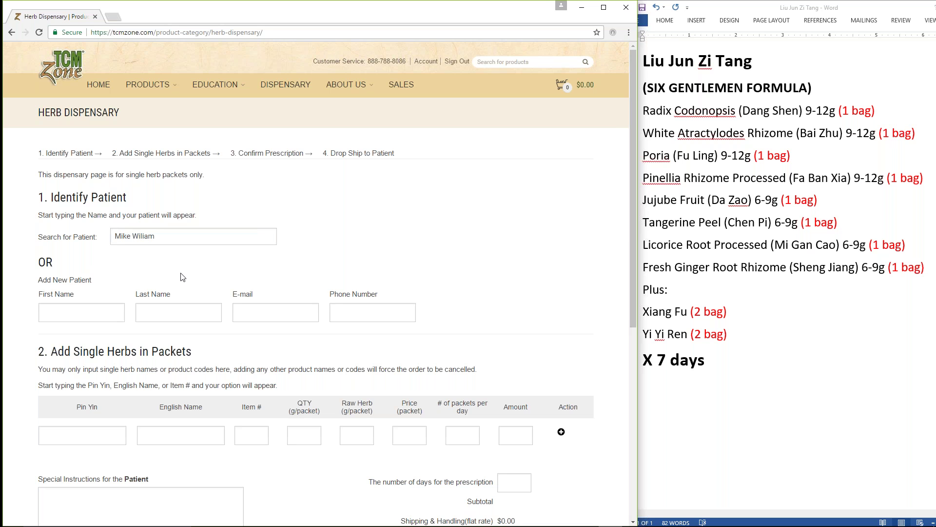
click(51, 235)
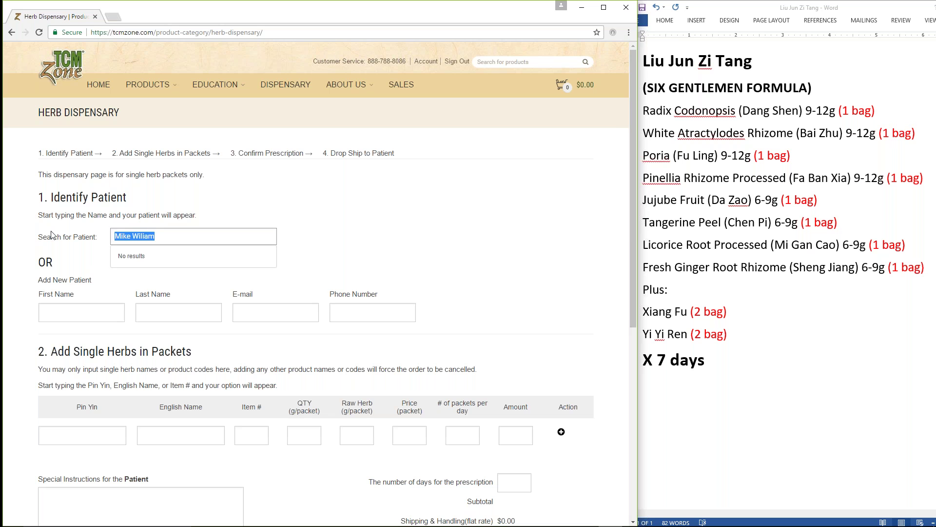
key(BackSpace)
key(Tab)
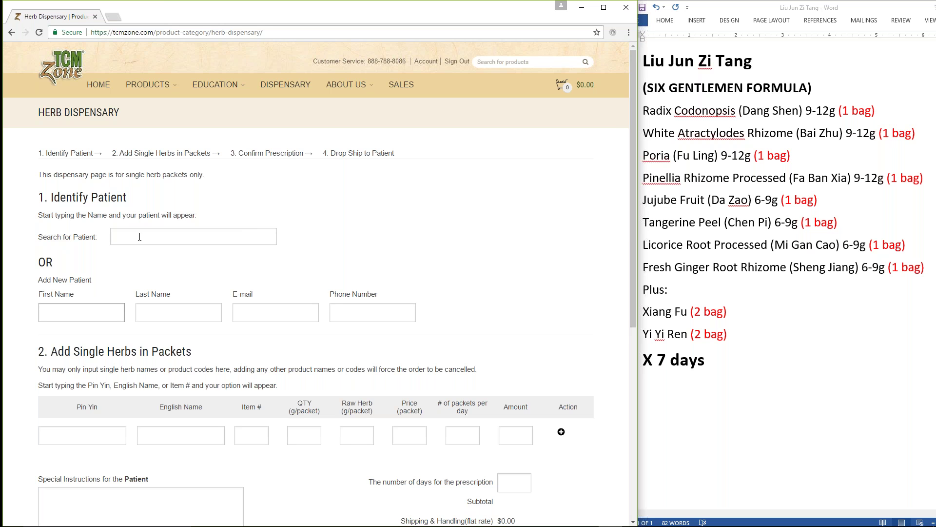
Step: Enter the new patient's first name, last name, a suggested e-mail and phone number
text(Steve)
key(Tab)
text(Doe)
key(Tab)
text(jk)
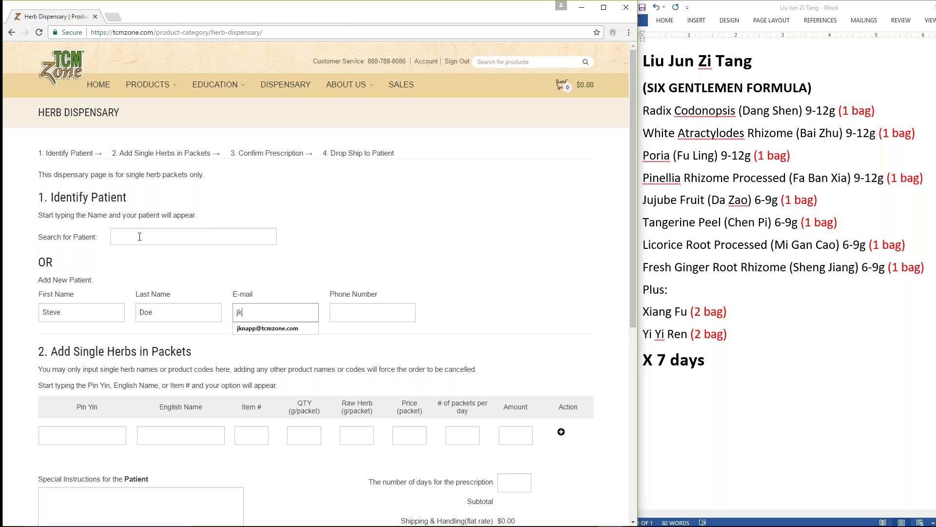
key(Down)
key(Return)
key(Tab)
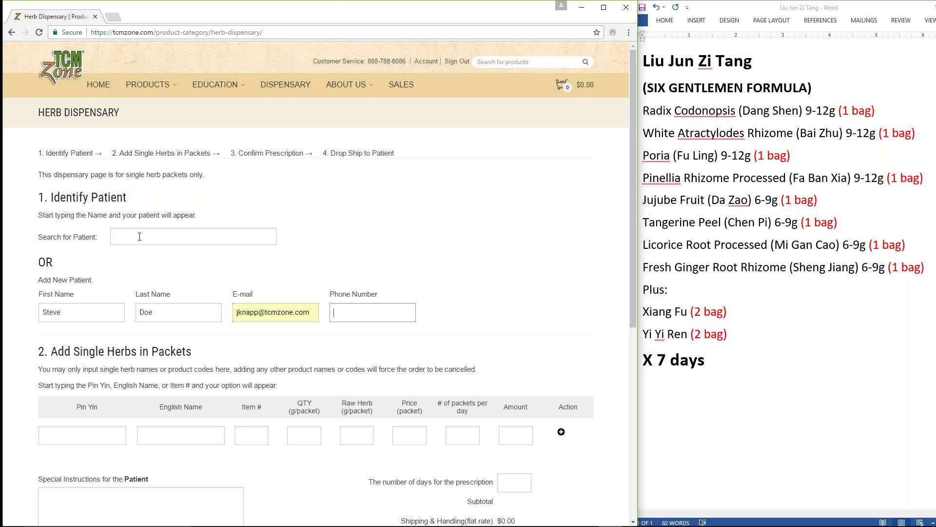
key(Tab)
Step: Replace the wrong e-mail with the correct saved patient e-mail suggestion
drag(316, 314, 235, 312)
text(j.kn)
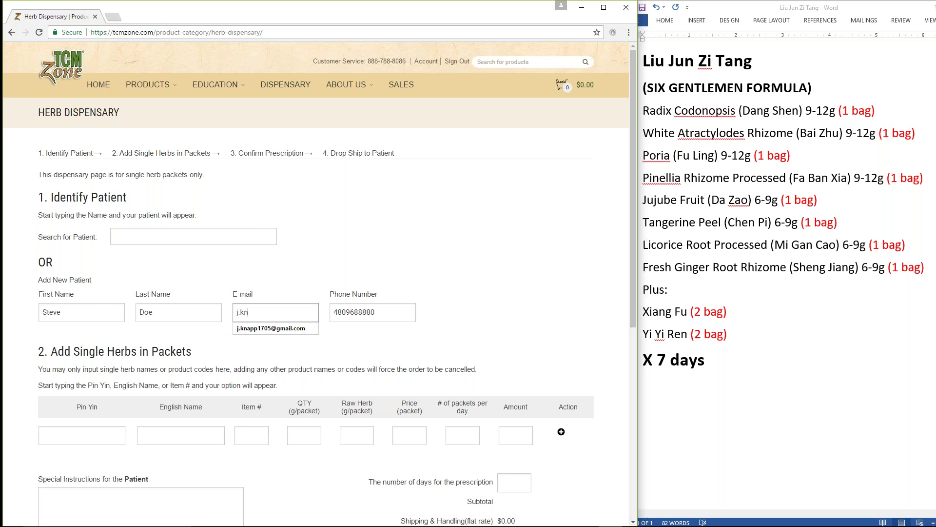
key(Down)
key(Return)
key(Tab)
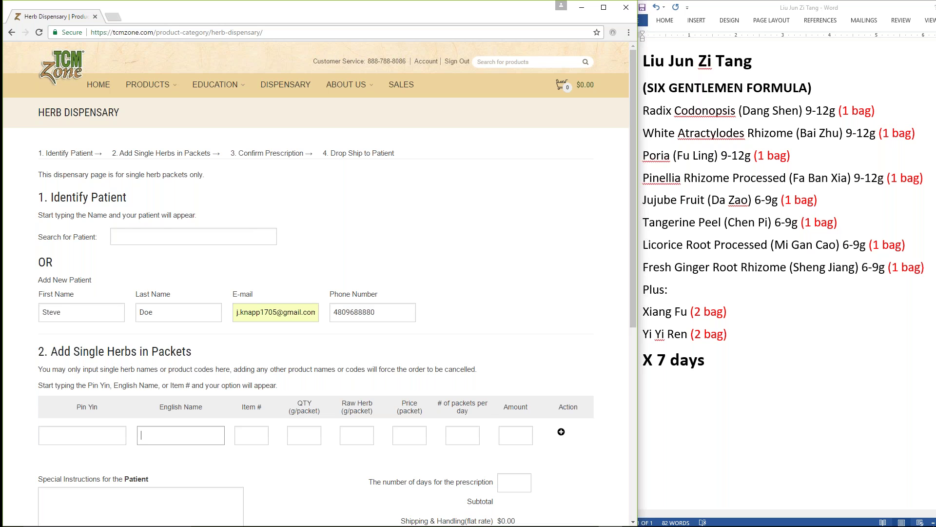
Step: Drag the browser–Word divider leftward so the Word prescription pane gets wider
scroll(252, 317, down, 3)
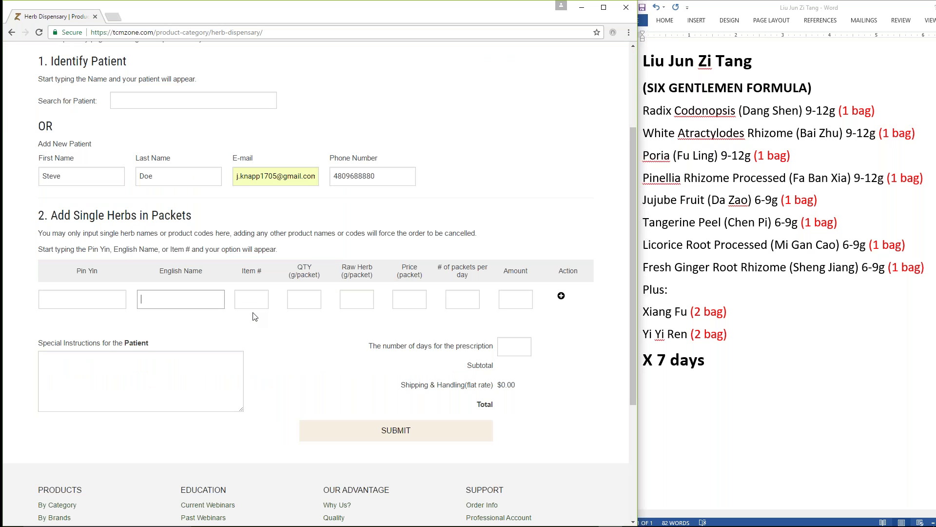
scroll(258, 317, down, 1)
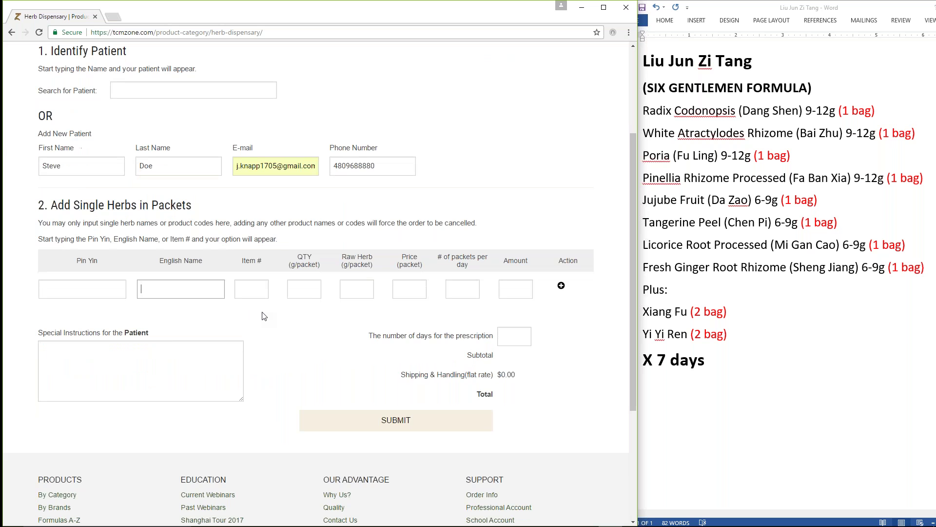
scroll(263, 316, up, 3)
key(shift+Tab)
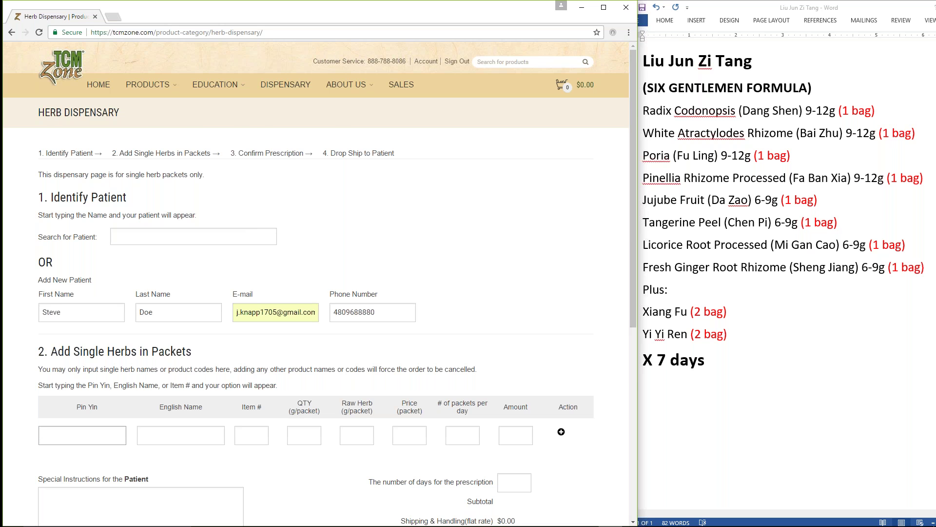
scroll(316, 283, down, 2)
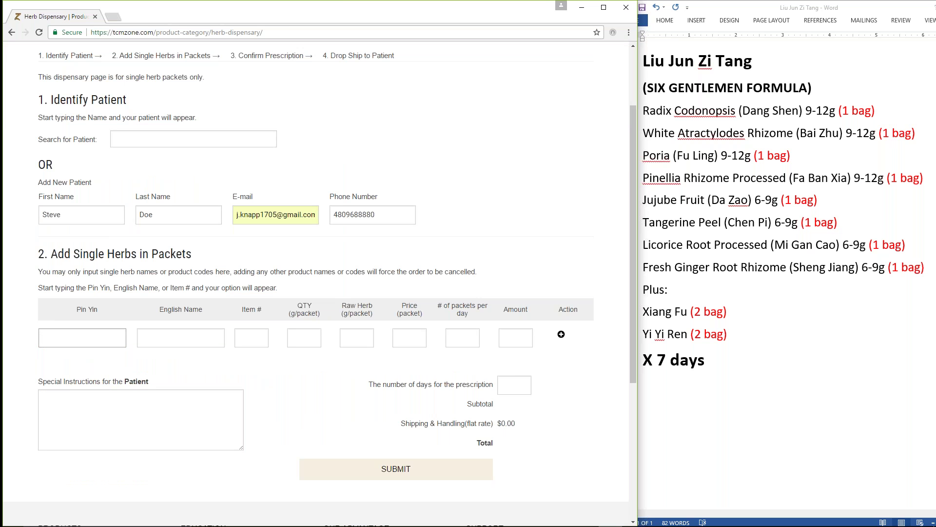
scroll(319, 280, down, 1)
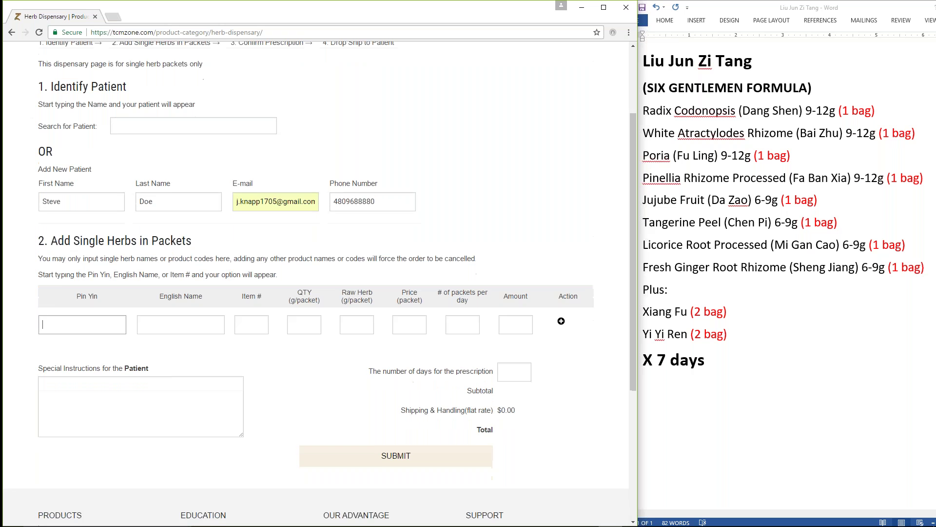
scroll(320, 280, up, 1)
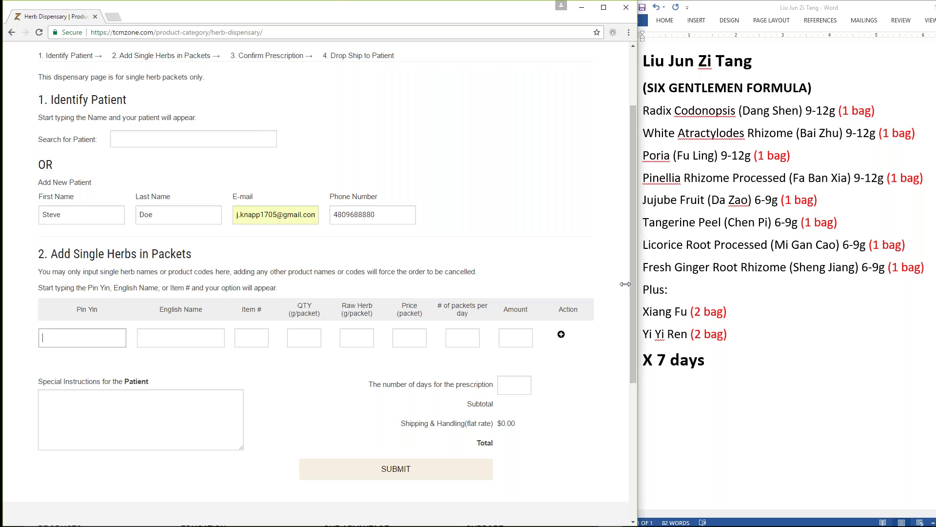
drag(625, 284, 608, 284)
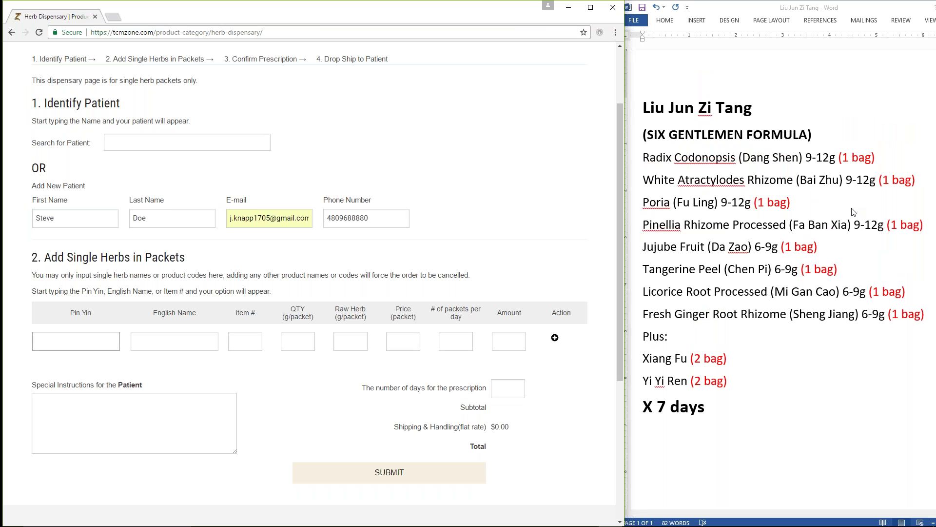
Step: Enter Dang Shen in the first herb row at 1 packet per day, then add a row
click(34, 340)
text(dang shen)
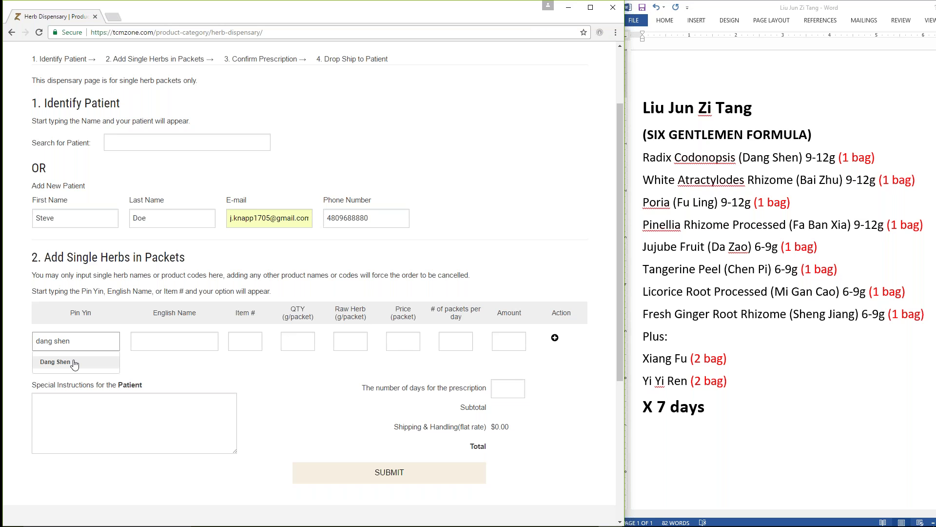
click(54, 363)
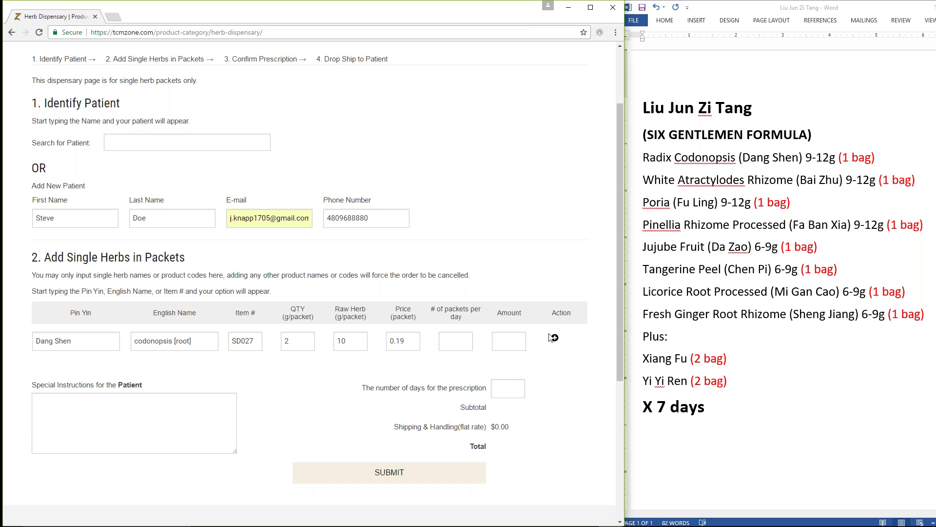
click(441, 341)
key(Tab)
click(554, 337)
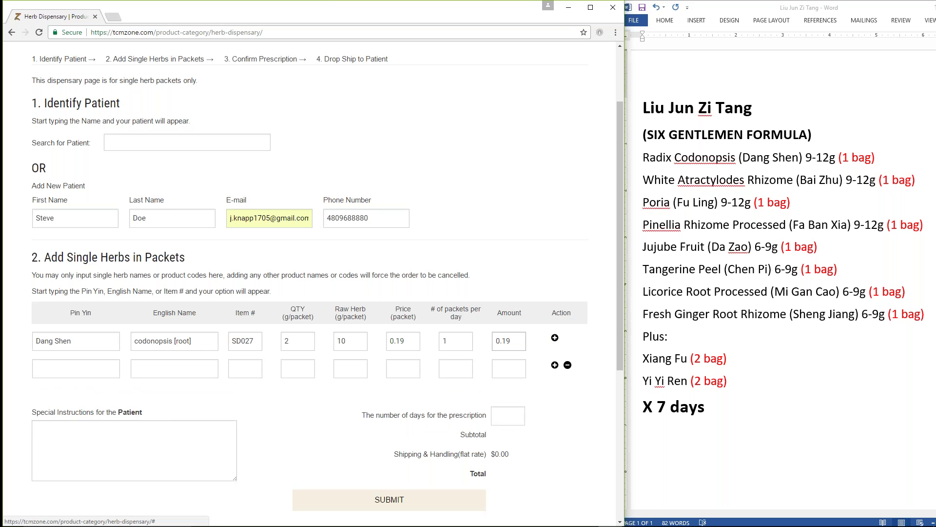
Step: Enter Bai Zhu in the second herb row at 1 packet per day, then add a row
click(65, 368)
text(bai)
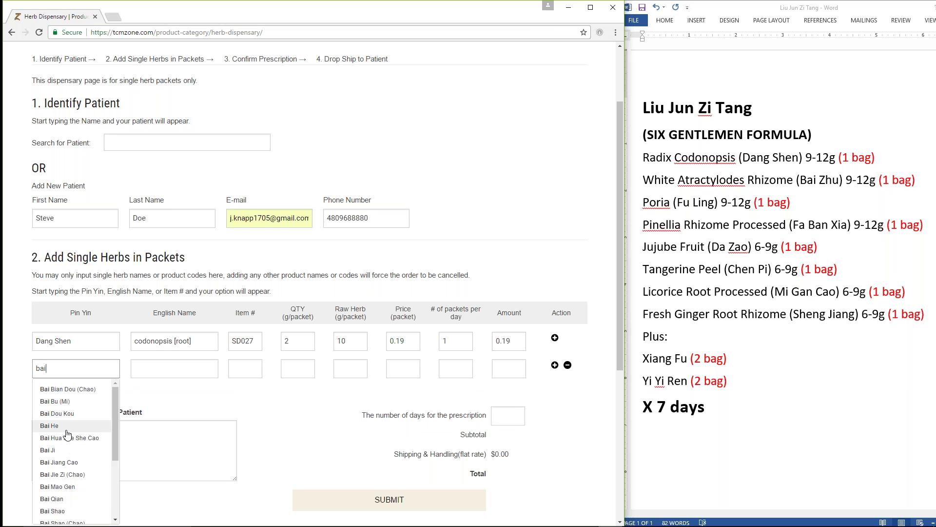
text(zhu)
key(Down)
key(Return)
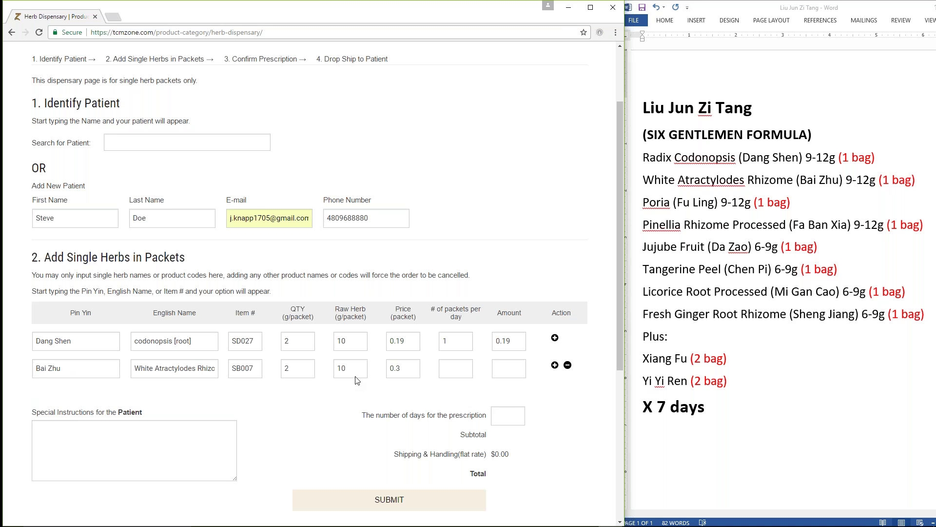
click(459, 374)
text(1)
key(Tab)
click(555, 366)
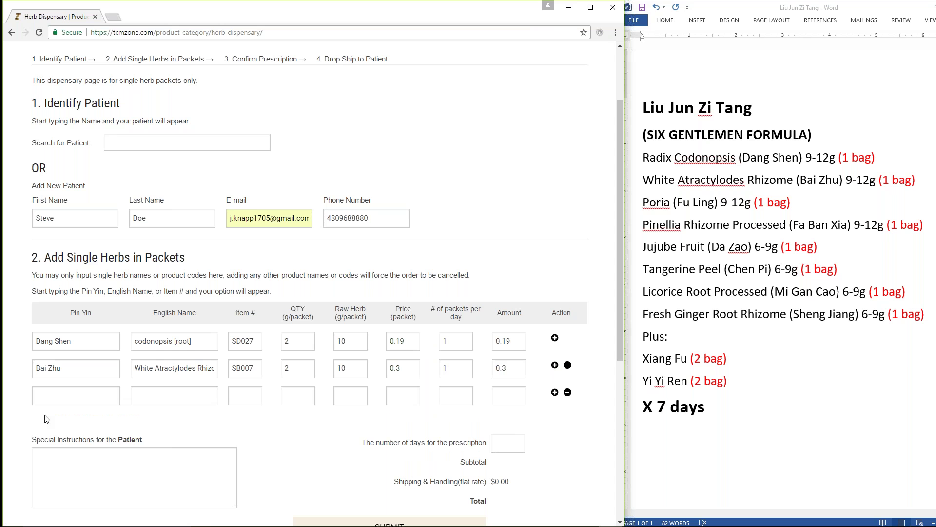
Step: Add Fu Ling via its English name 'poria' at 1 packet per day, then add a row
click(45, 396)
click(174, 396)
text(poria)
key(Down)
key(Down)
key(Return)
click(444, 396)
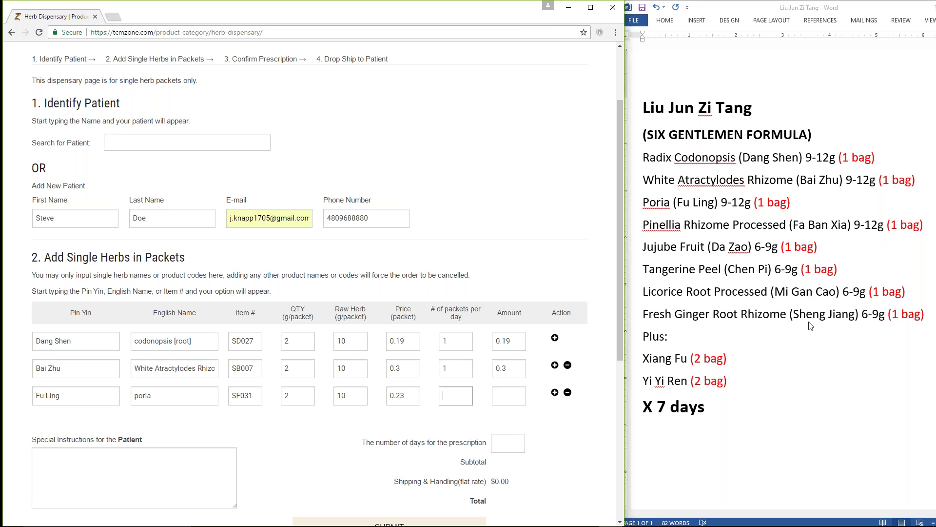
text(1)
key(Tab)
click(555, 392)
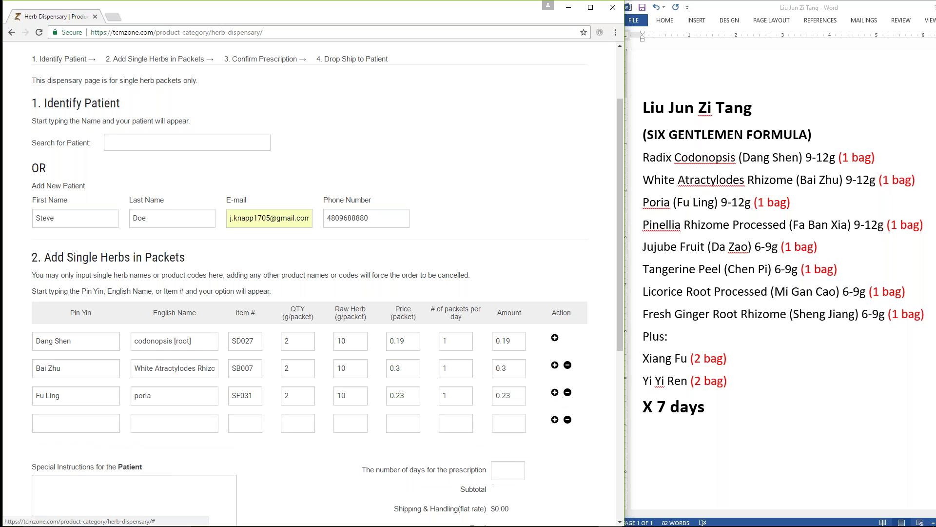
Step: Add Ban Xia (Fa) at 1 packet per day and add an empty fifth row
click(53, 421)
text(ban xi)
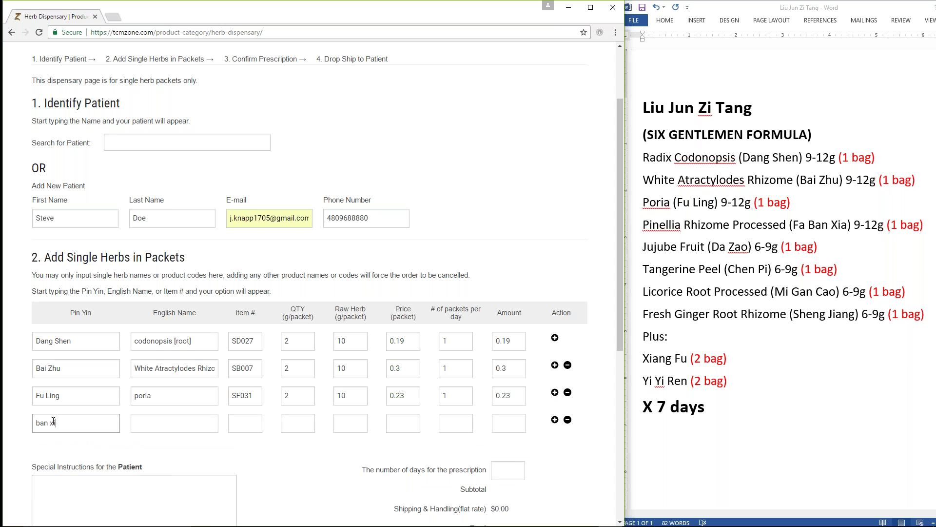
click(54, 445)
click(458, 425)
text(1)
key(Tab)
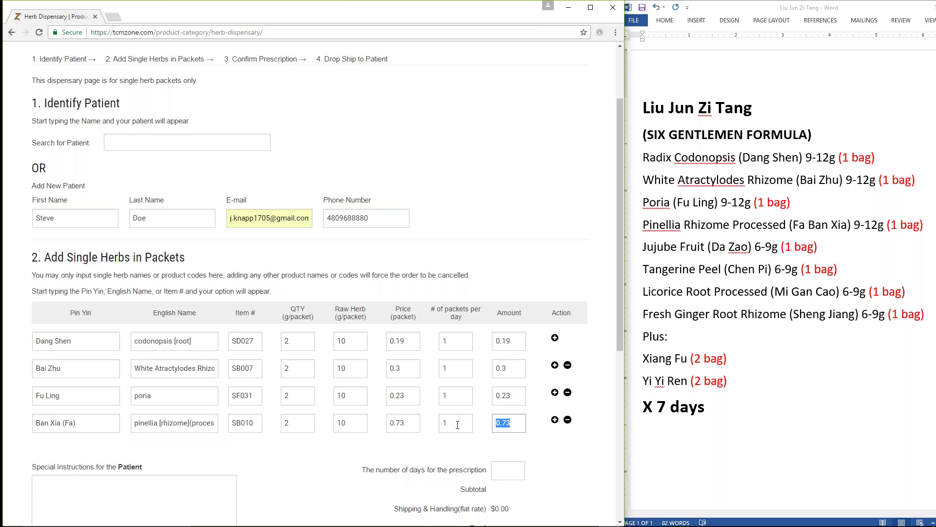
click(555, 421)
click(49, 449)
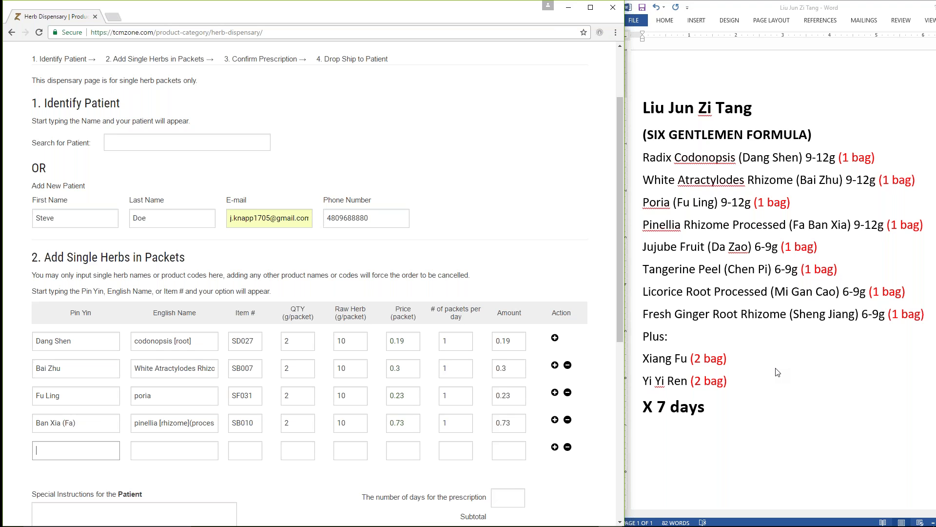
Step: Add Da Zao at 1 packet per day in the fifth row, then add a row
text(da zo)
key(BackSpace)
text(z)
key(BackSpace)
text(a)
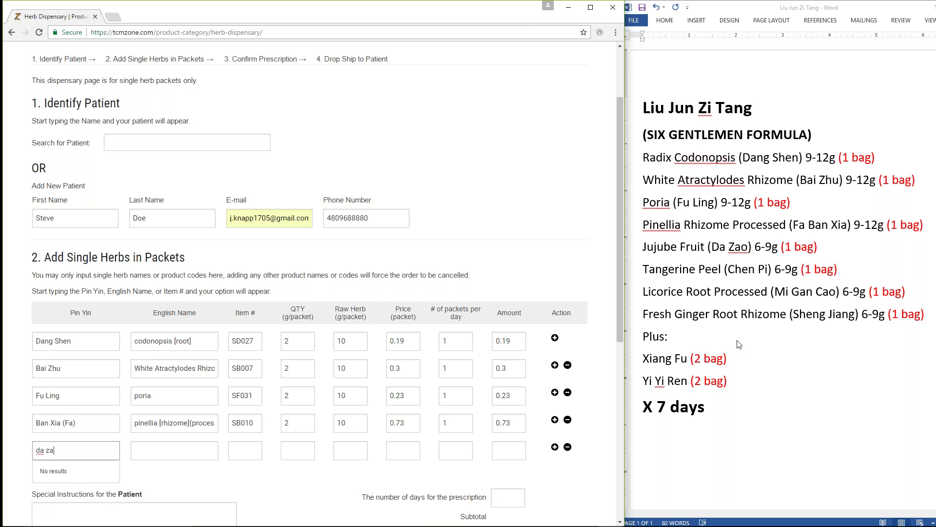
text(o)
key(Down)
key(Return)
click(460, 442)
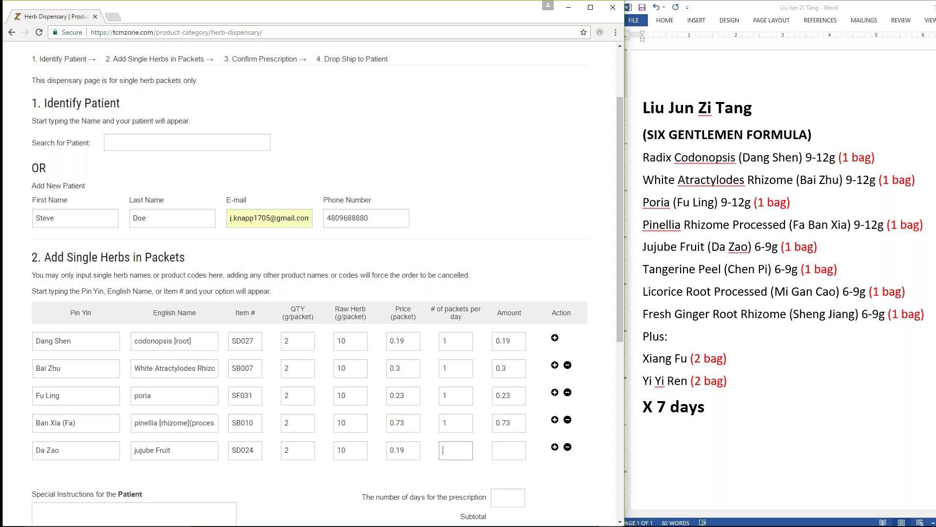
text(1)
key(Tab)
click(554, 447)
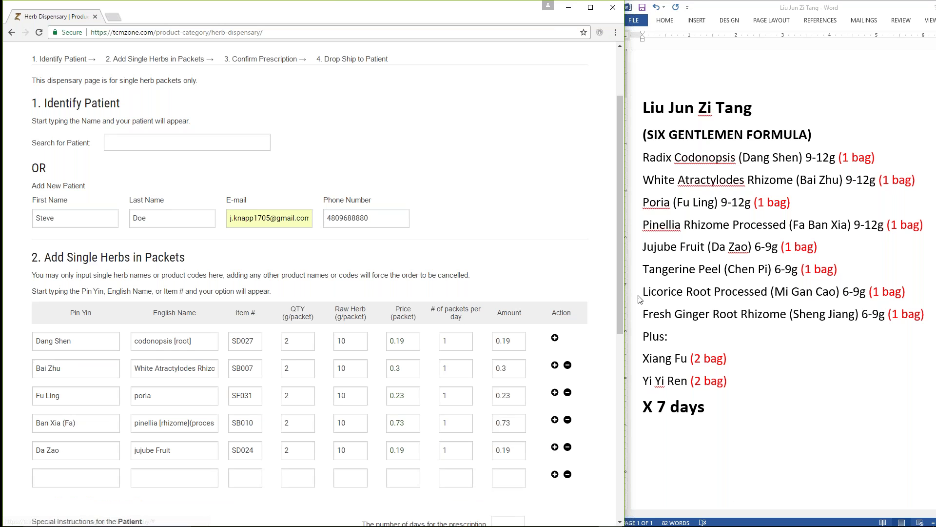
Step: Add Chen Pi at 1 packet per day and add a row for the next herb
click(65, 478)
text(chen pi)
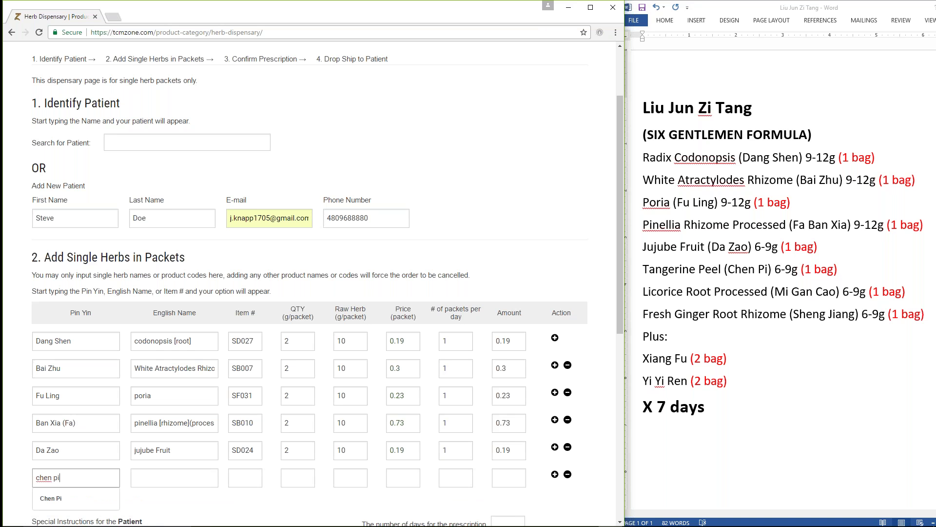
click(108, 499)
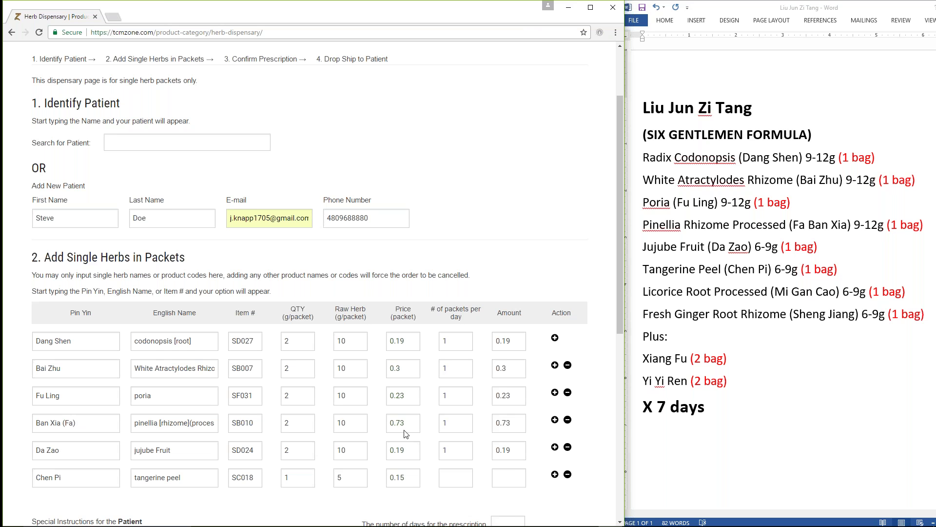
click(459, 470)
text(1)
key(Tab)
click(548, 478)
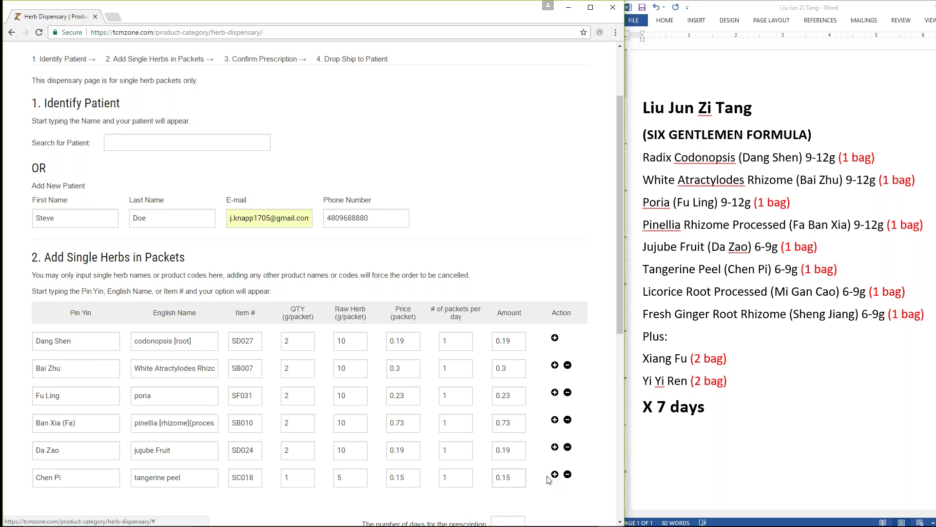
scroll(490, 454, down, 1)
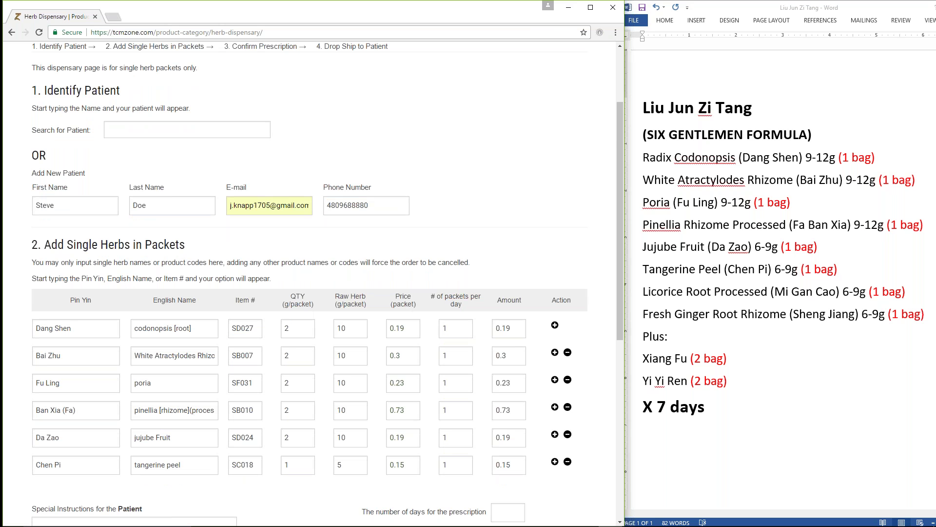
scroll(312, 283, down, 2)
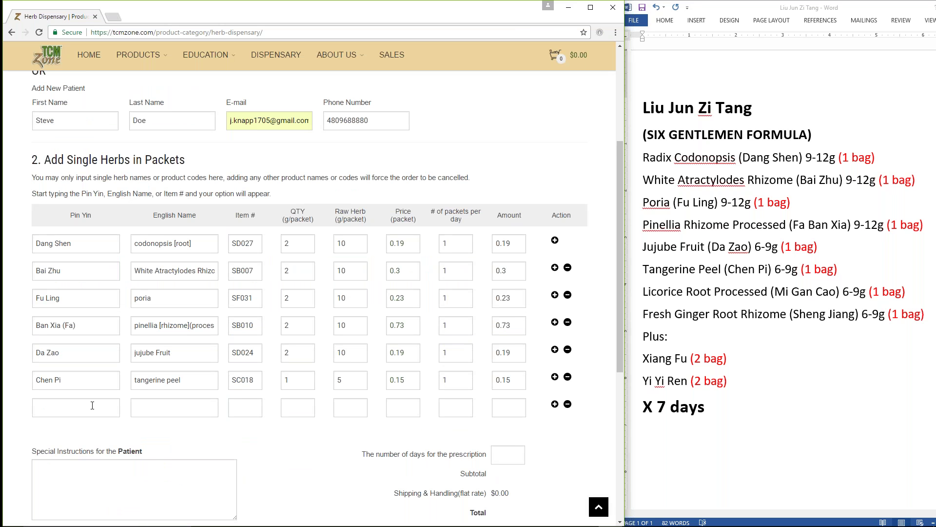
click(93, 406)
Step: Add Gan Cao (Mi) at 1 packet per day, then add a row
text(gan cao)
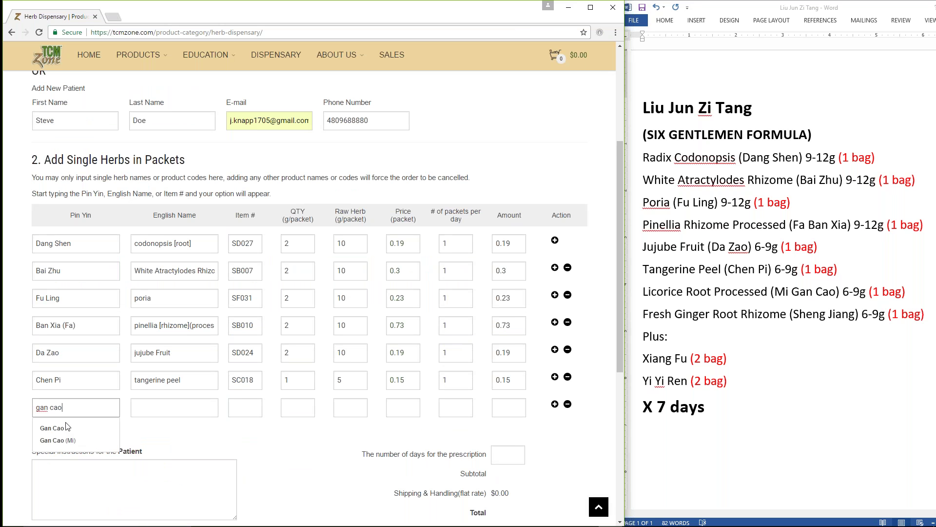
click(57, 440)
click(461, 414)
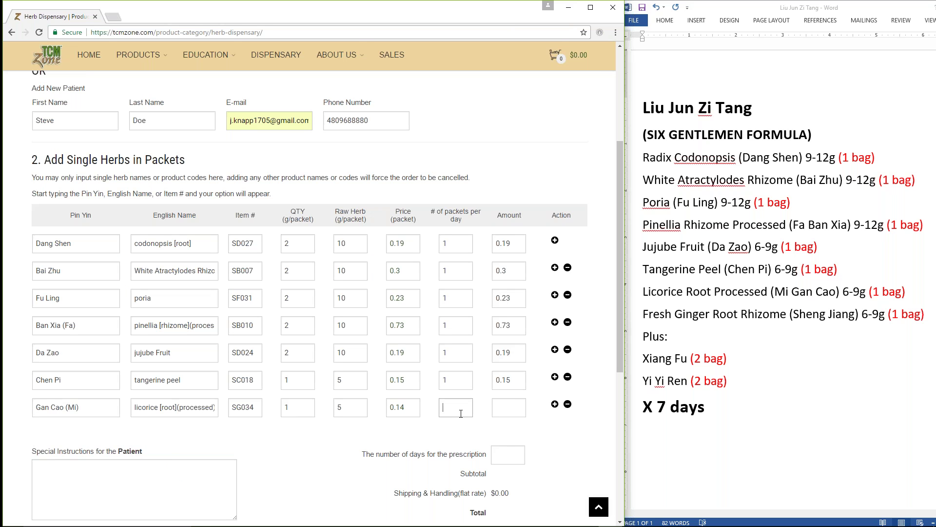
text(1)
key(Tab)
click(554, 406)
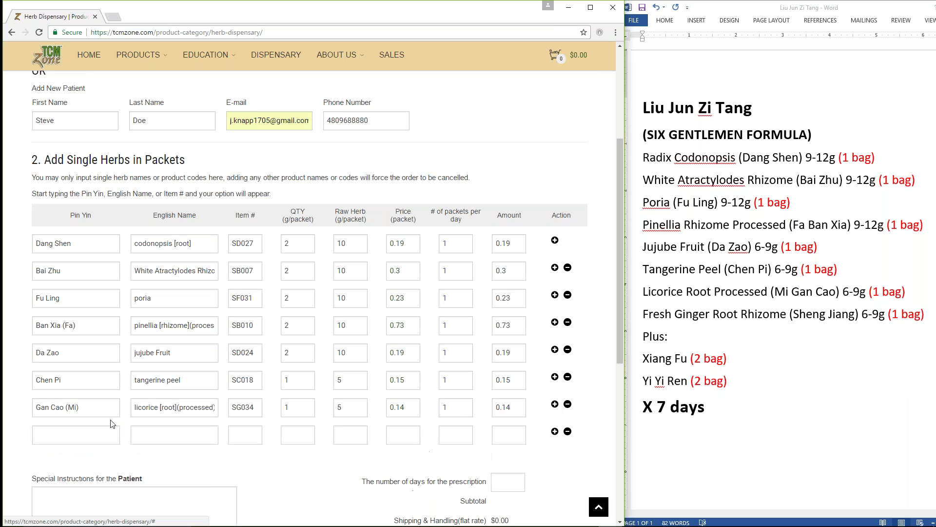
Step: Add Sheng Jiang at 1 packet per day in the eighth row
click(97, 432)
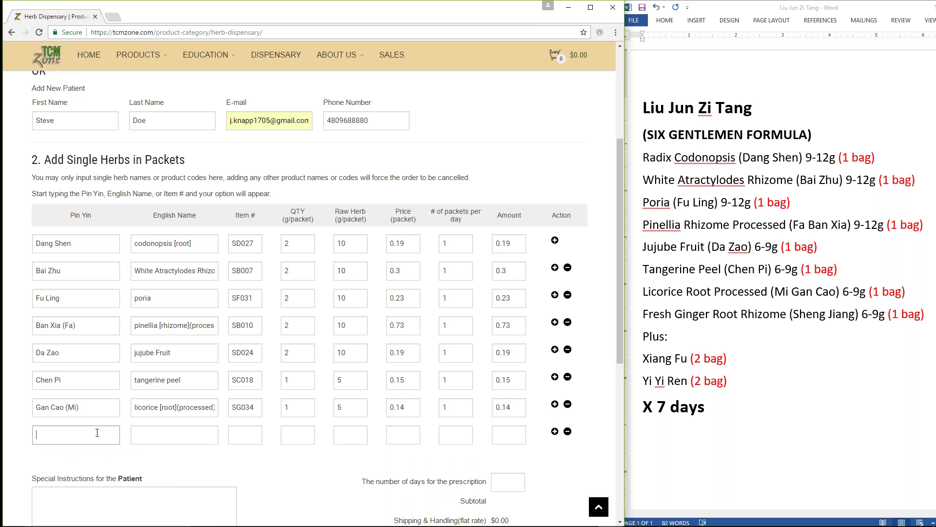
text(sheng jiang)
key(Tab)
triple_click(97, 433)
text(sheng jiang)
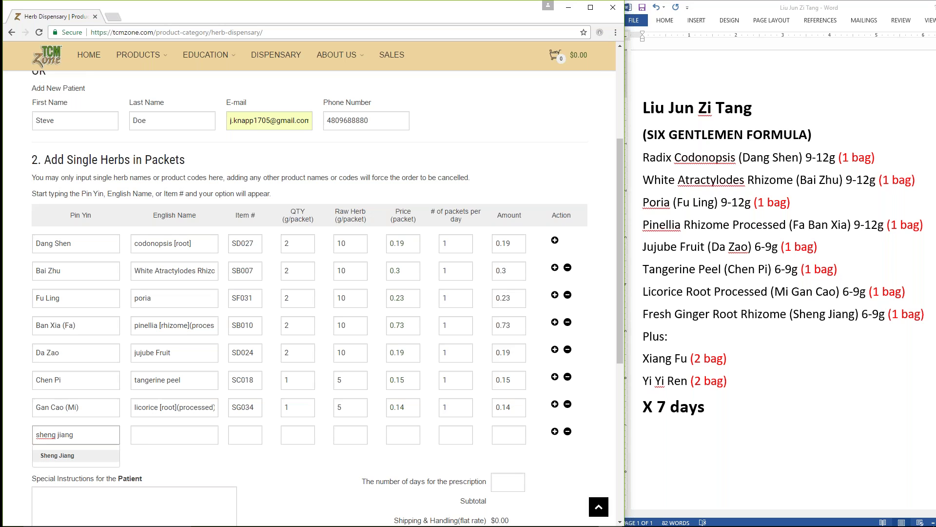
key(Tab)
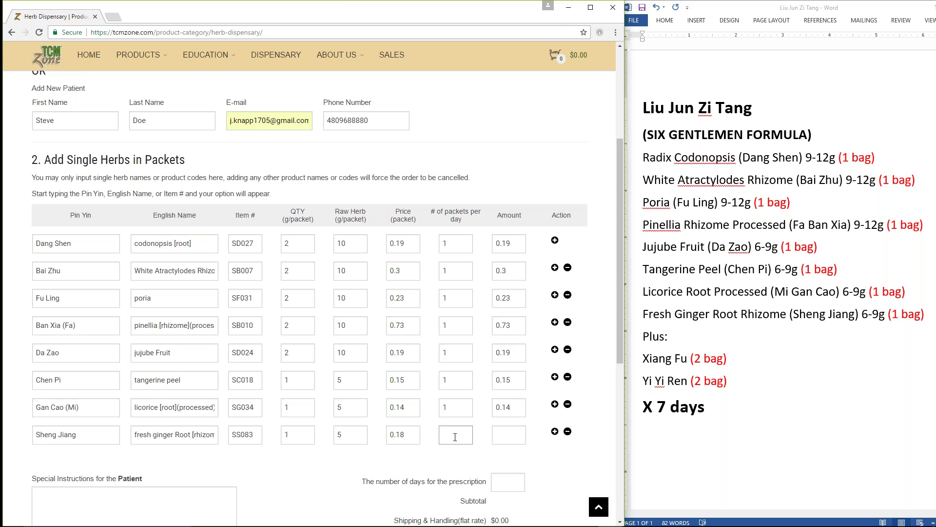
key(Tab)
Step: Add a row and enter Xiang Fu (Cu) at 2 packets per day
click(555, 432)
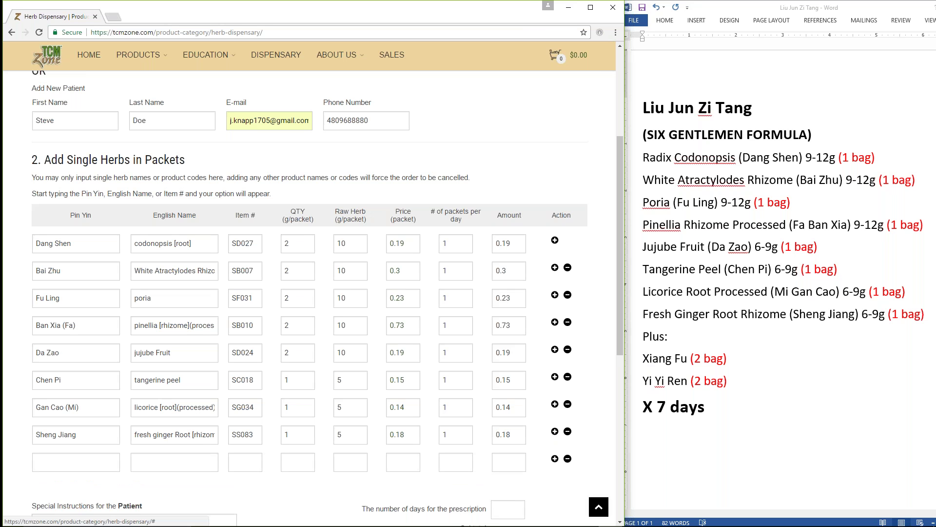
click(79, 459)
text(xiang fu)
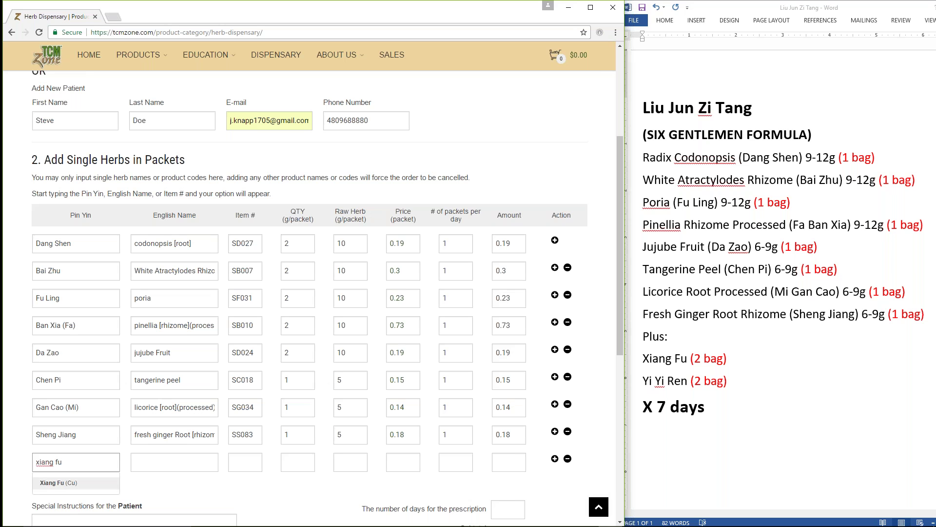
click(69, 483)
click(452, 465)
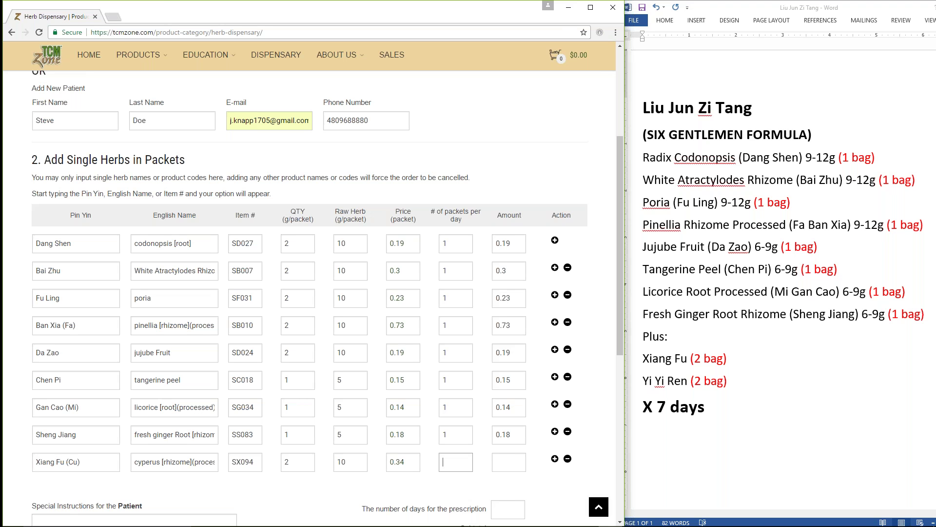
text(2)
key(Tab)
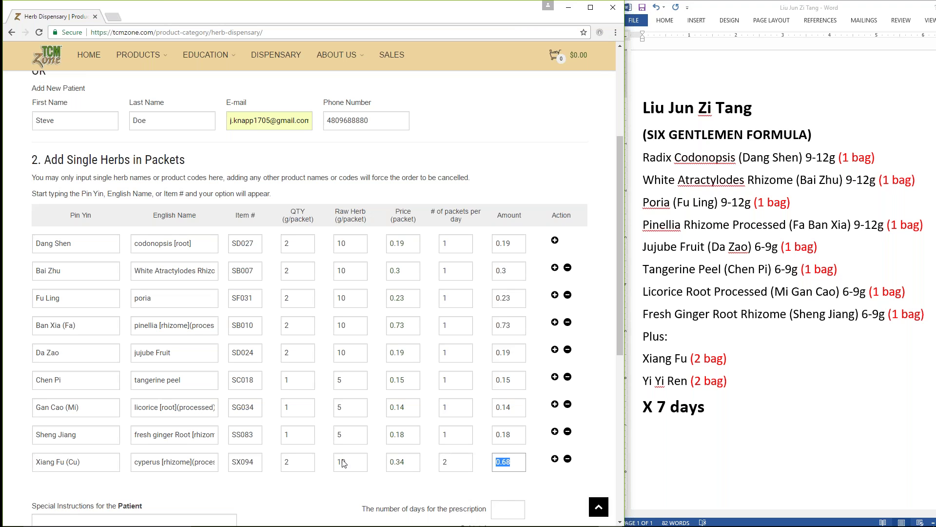
Step: Add a tenth row with Yi Yi Ren at 2 packets per day
click(555, 458)
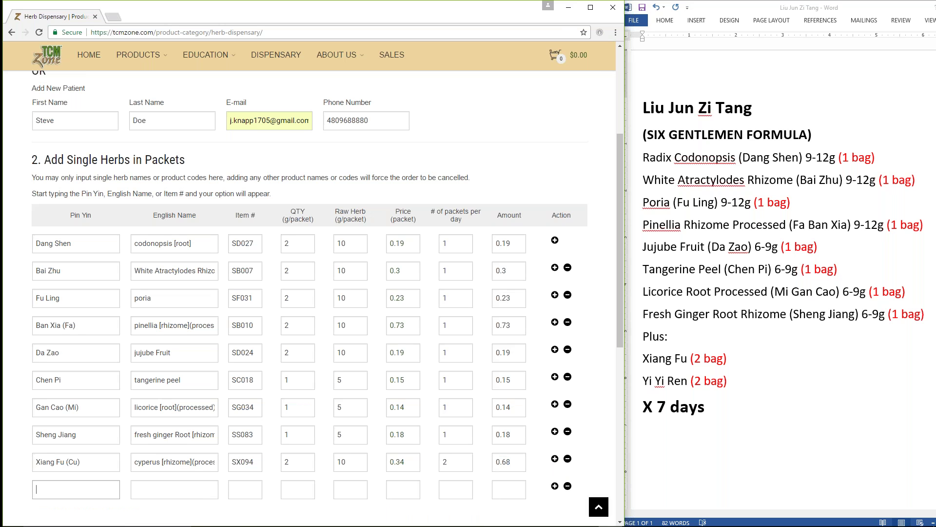
text(yi yi ren)
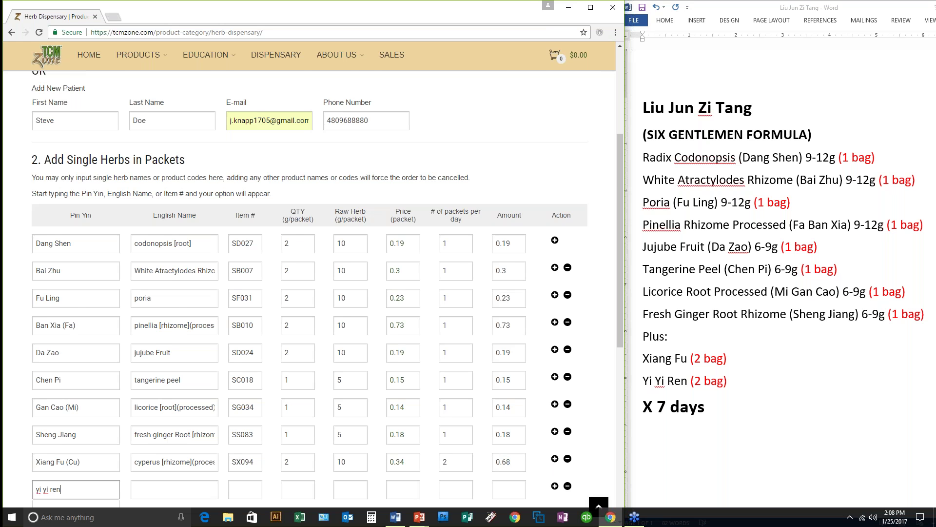
scroll(312, 293, down, 2)
click(73, 425)
click(440, 393)
text(2)
key(Tab)
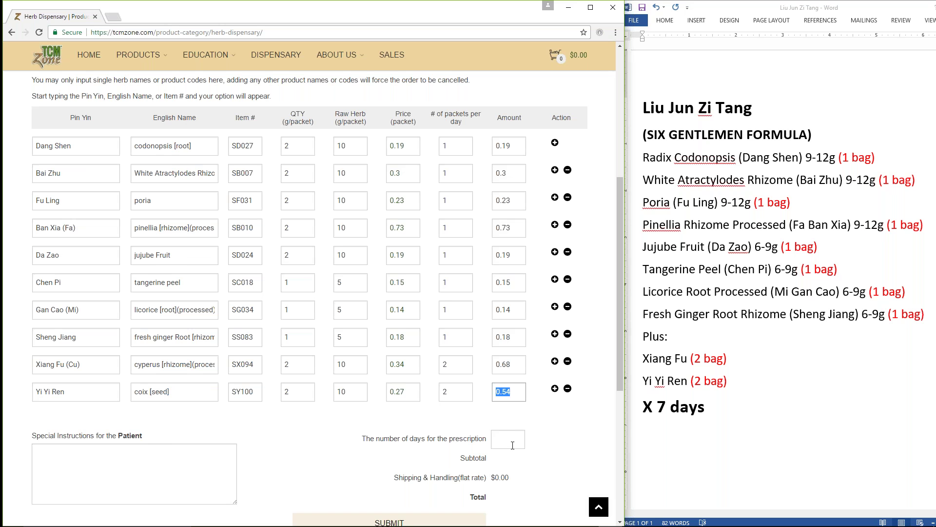
Step: Re-select the patient's correct e-mail address from the saved suggestions
scroll(515, 442, up, 2)
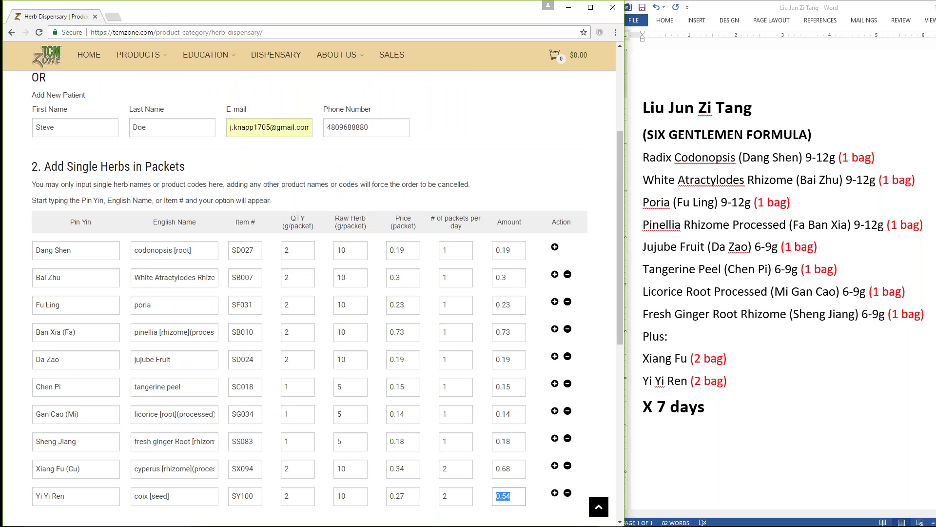
scroll(327, 296, up, 1)
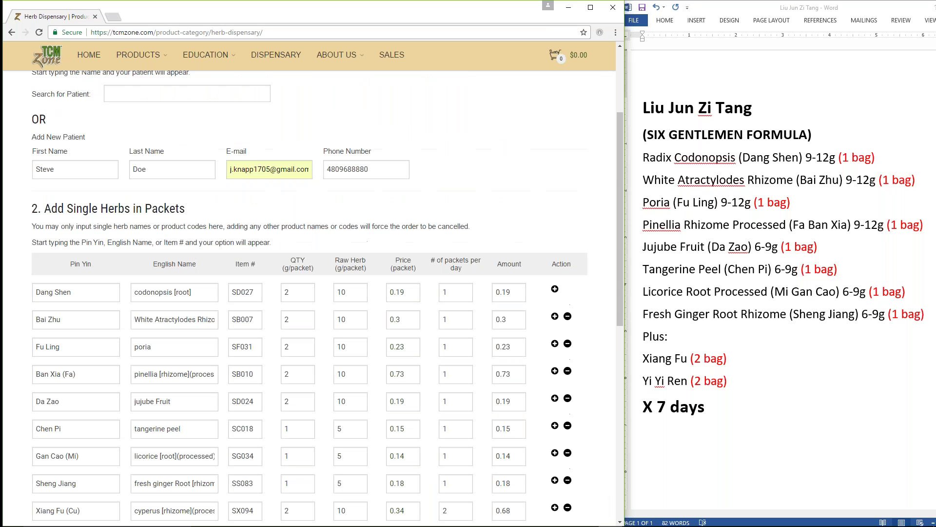
drag(229, 169, 425, 178)
text(j)
key(Down)
key(Down)
key(Down)
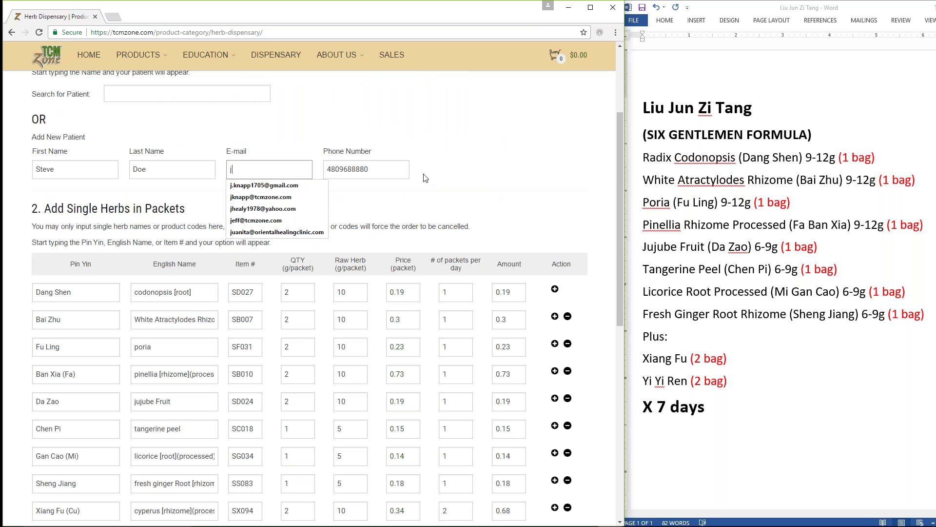
key(Tab)
key(shift+Tab)
text(kj)
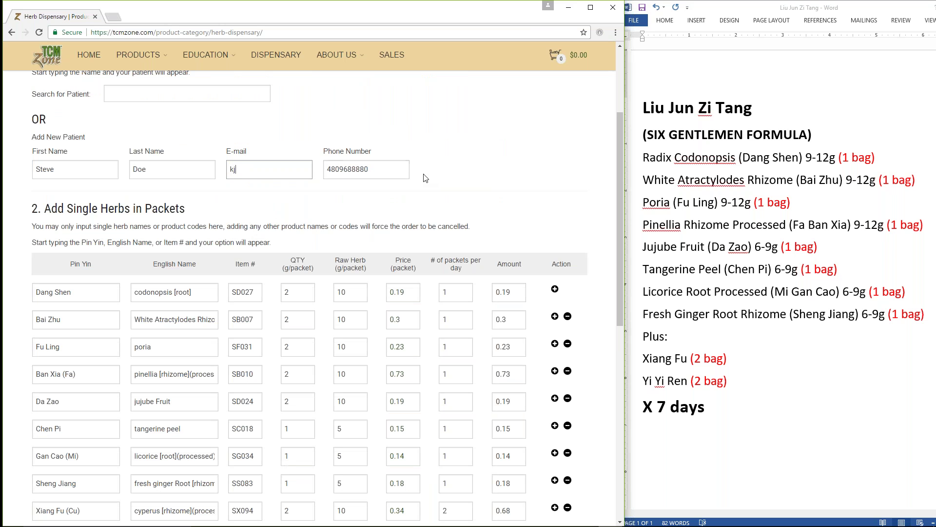
key(BackSpace)
key(BackSpace)
text(j)
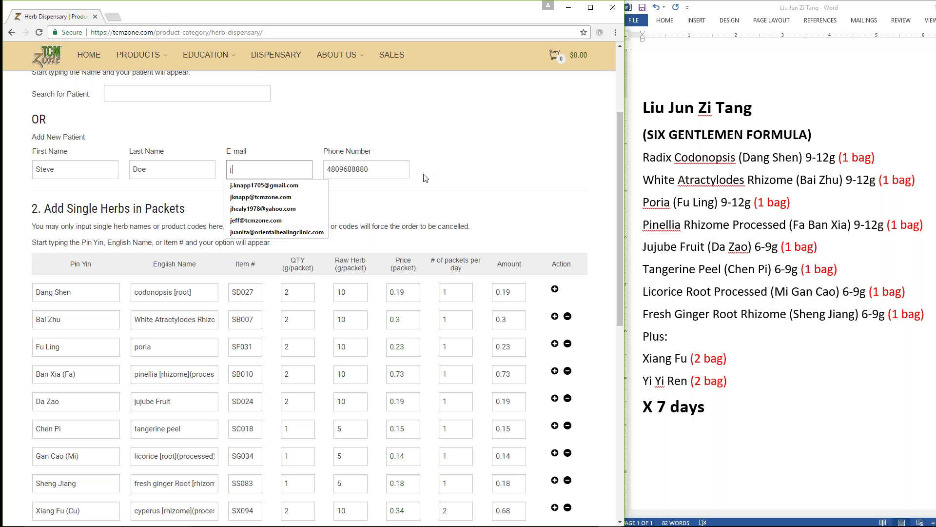
key(Down)
key(Down)
key(Tab)
key(shift+Tab)
key(shift+Tab)
Step: Set the number of days to 7 so the total comes to $23.31
scroll(309, 292, down, 3)
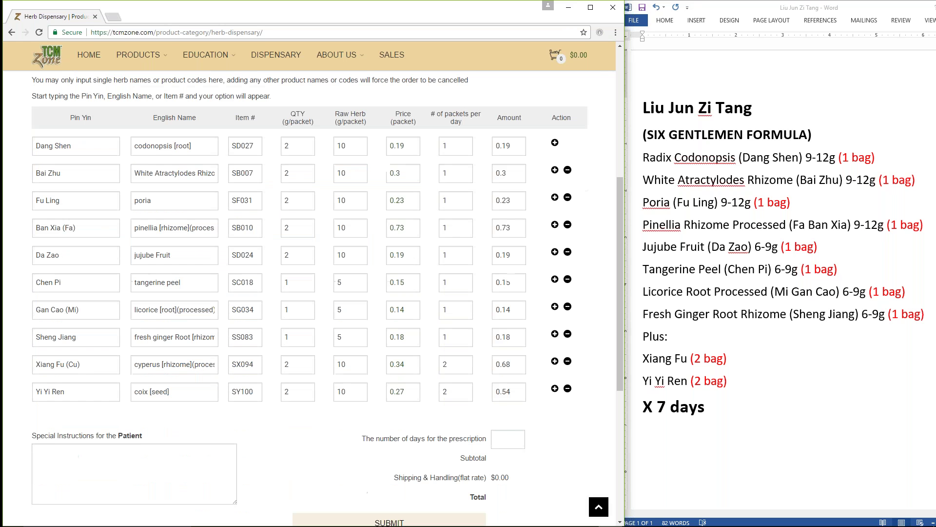
click(506, 441)
text(7)
key(Tab)
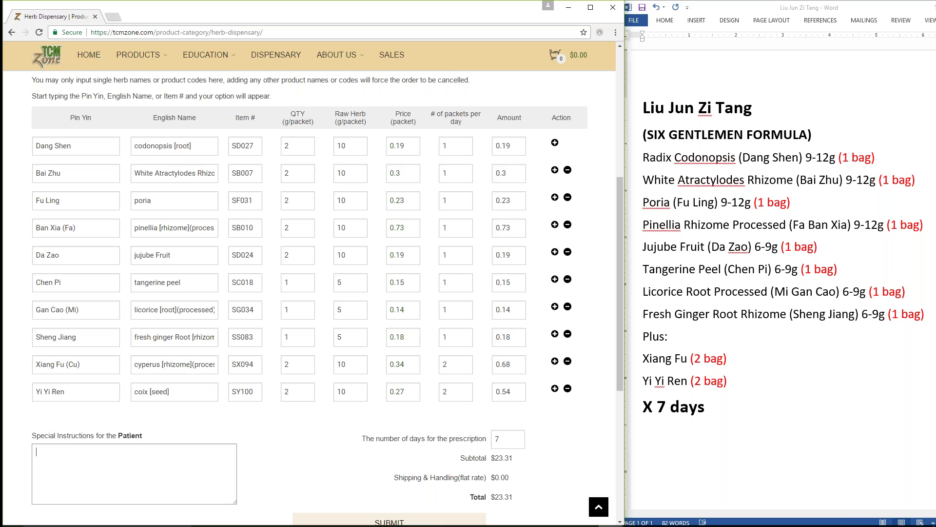
Step: Enter 'Take daily dose with meals.' as the patient's special instructions
click(128, 464)
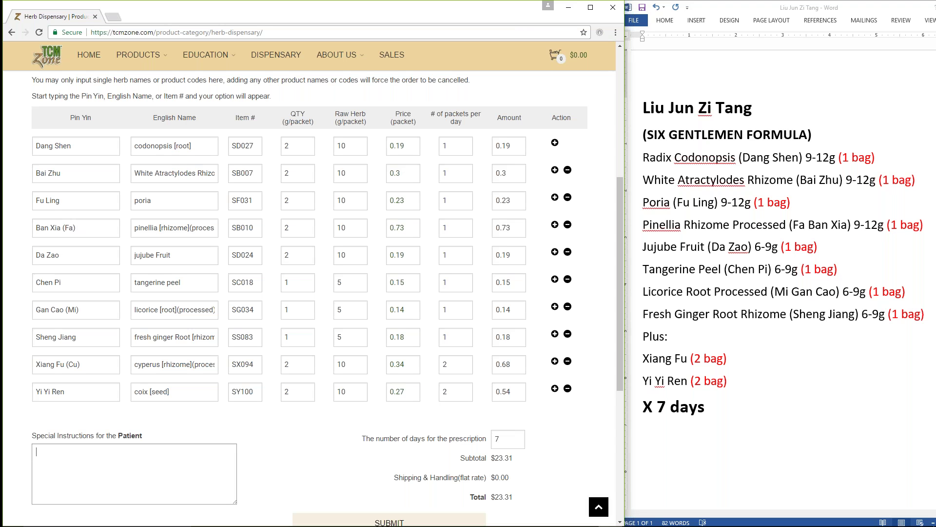
text(Take daily dose with meals.)
scroll(408, 320, down, 2)
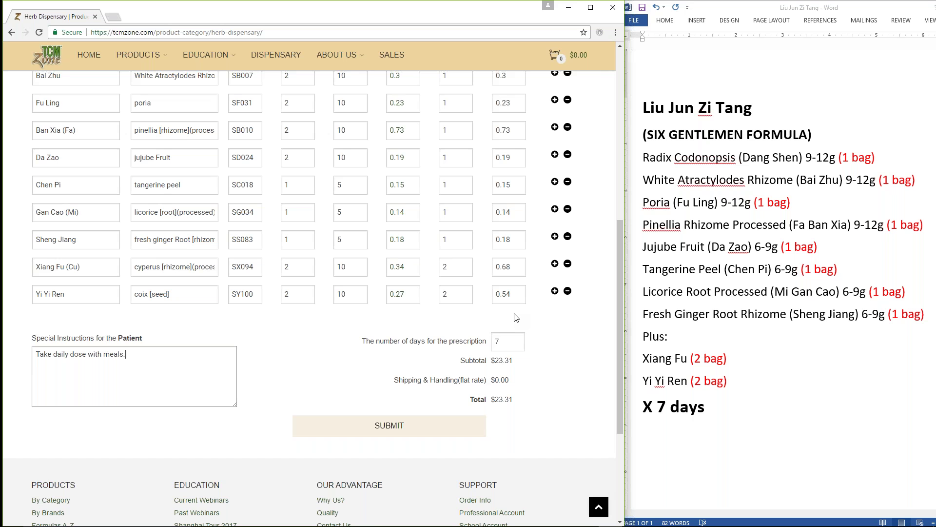
scroll(516, 317, up, 1)
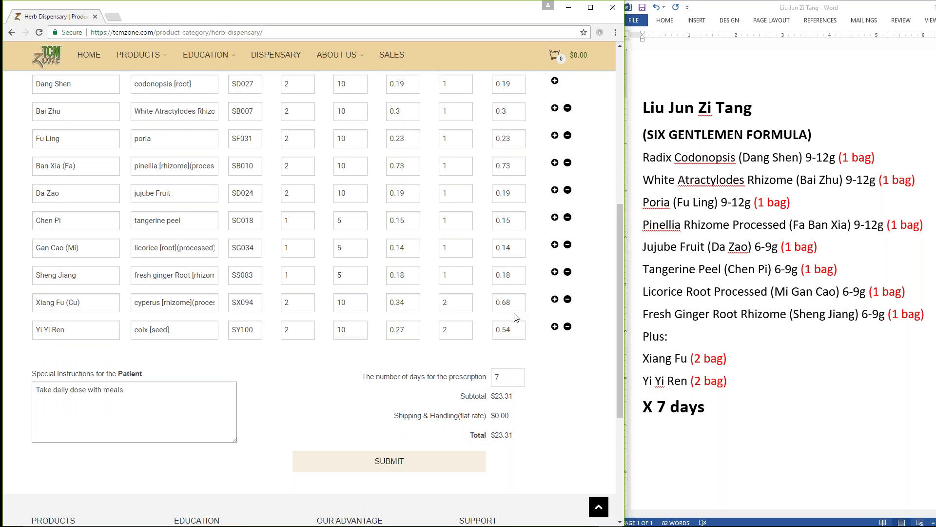
scroll(516, 317, up, 2)
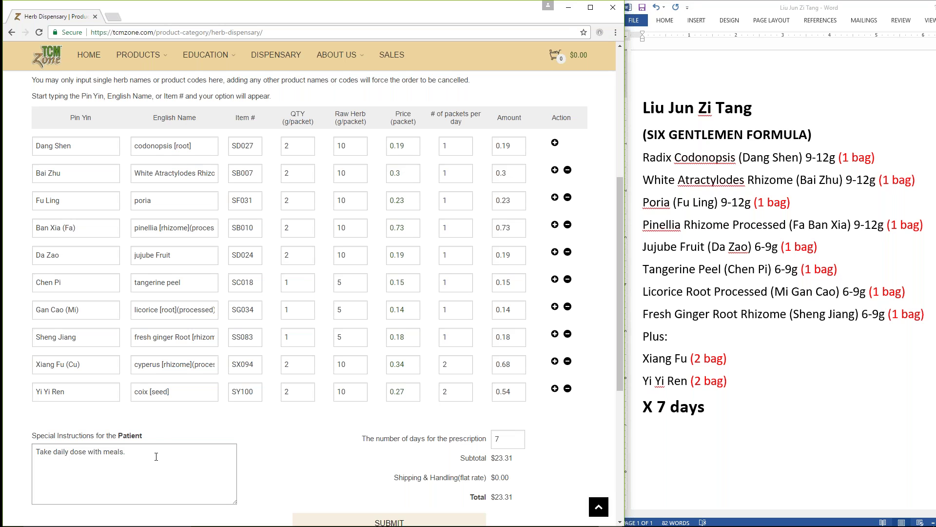
Step: Select, review and then deselect the special instructions text on the order form
key(ctrl+a)
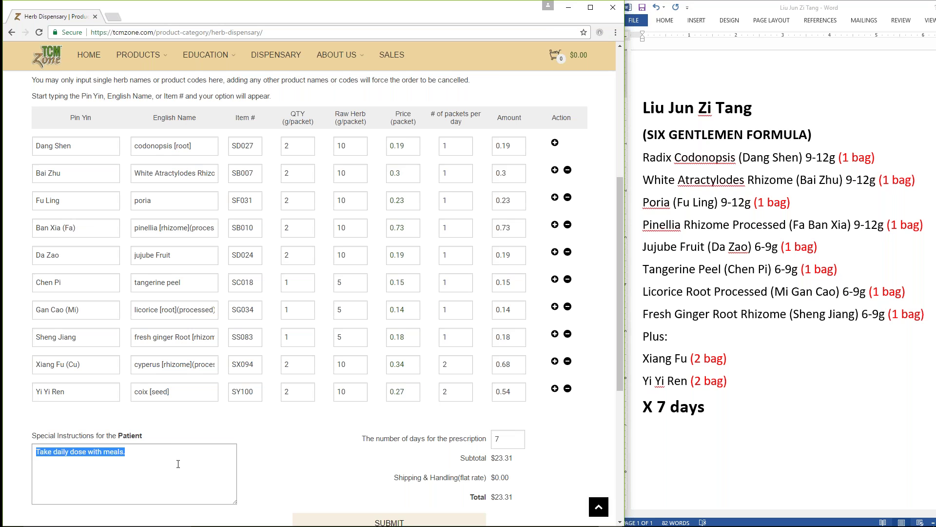
scroll(472, 365, down, 2)
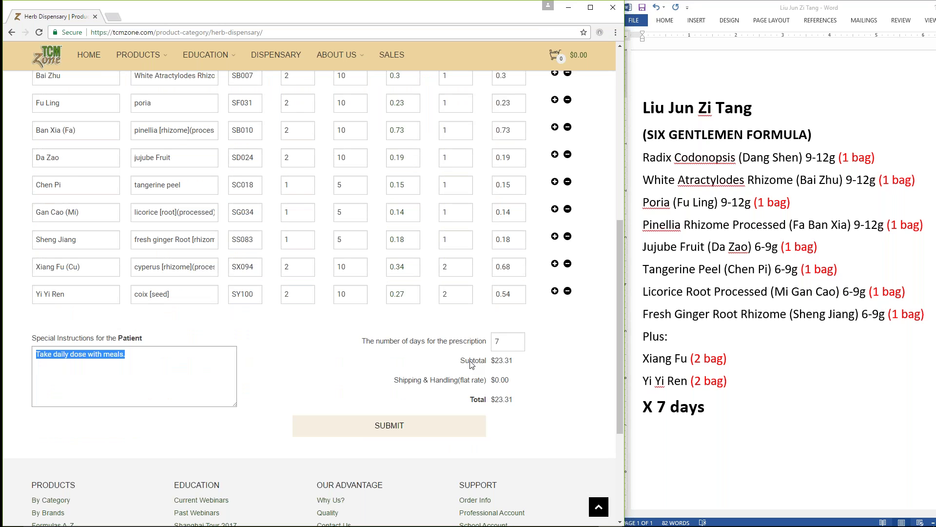
scroll(472, 365, up, 6)
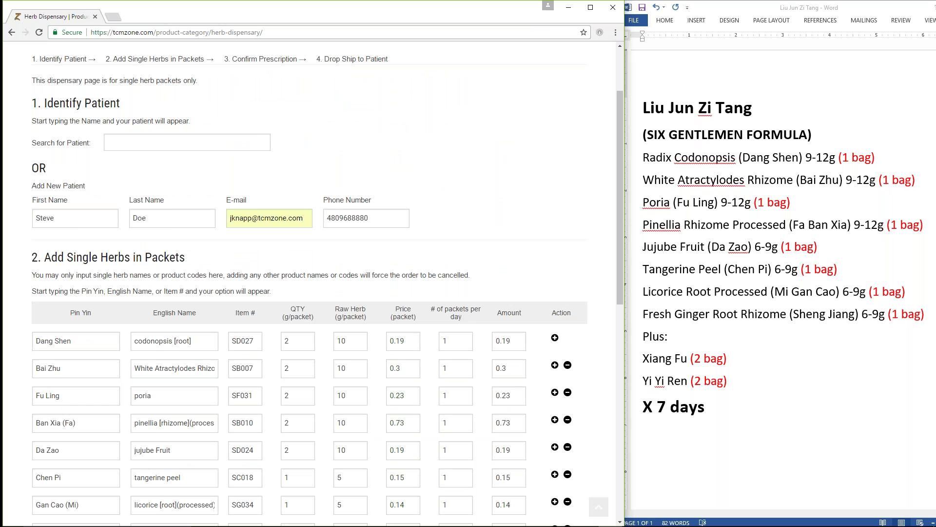
scroll(514, 359, down, 1)
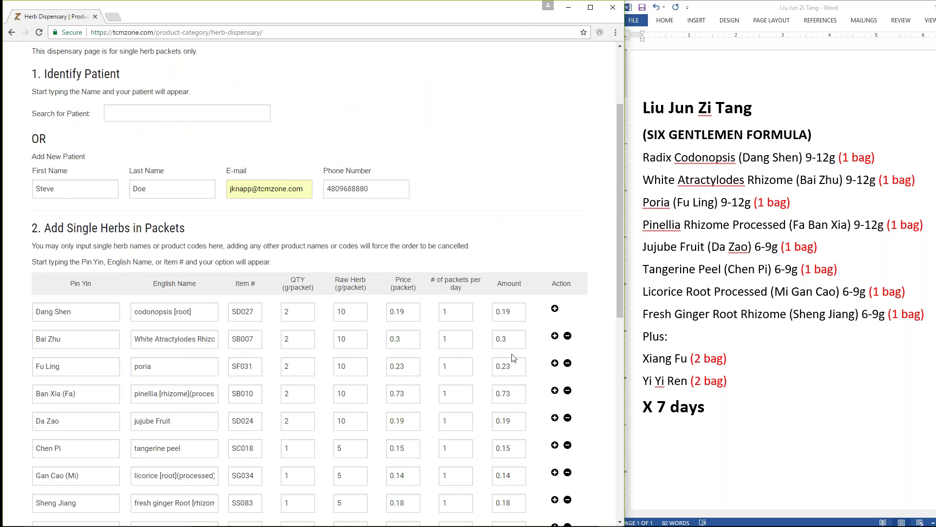
scroll(514, 358, down, 3)
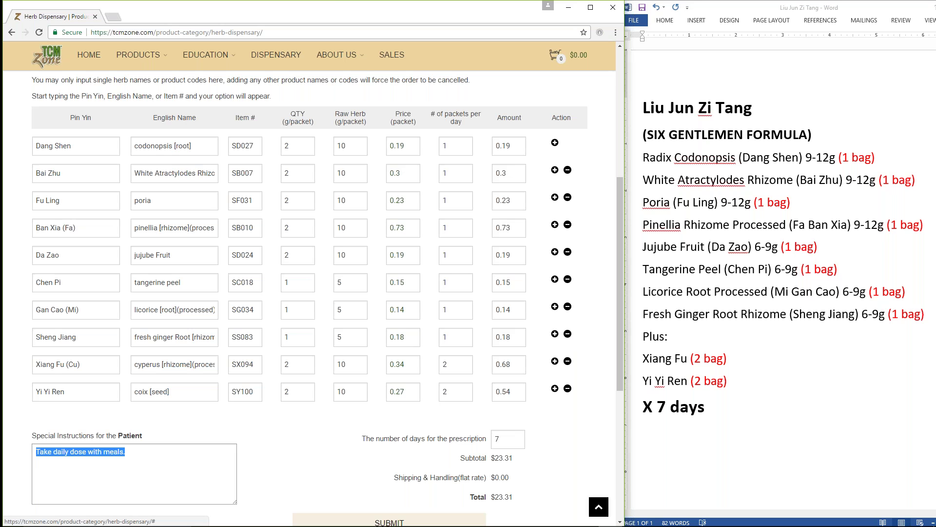
click(134, 460)
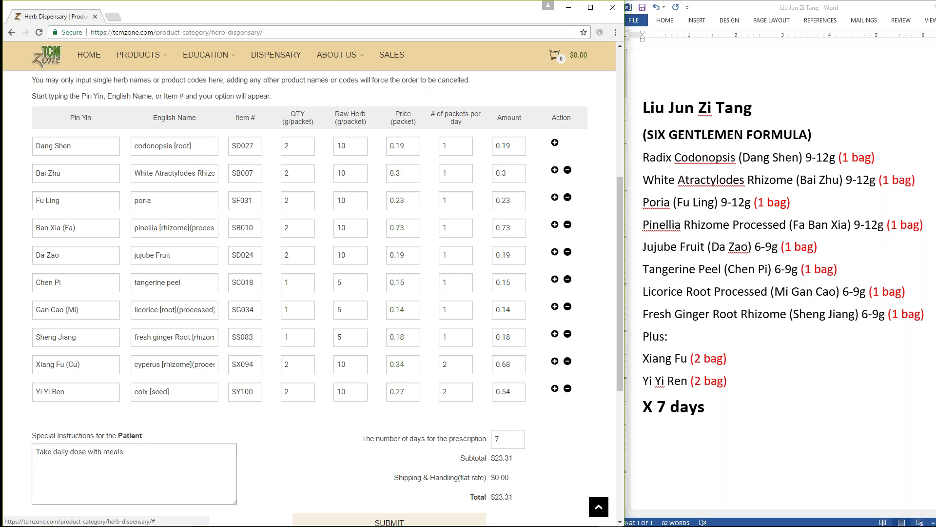
Step: Replace the Yi Yi Ren row with a new Yi Yi Ren entry at 2 packets per day
click(568, 388)
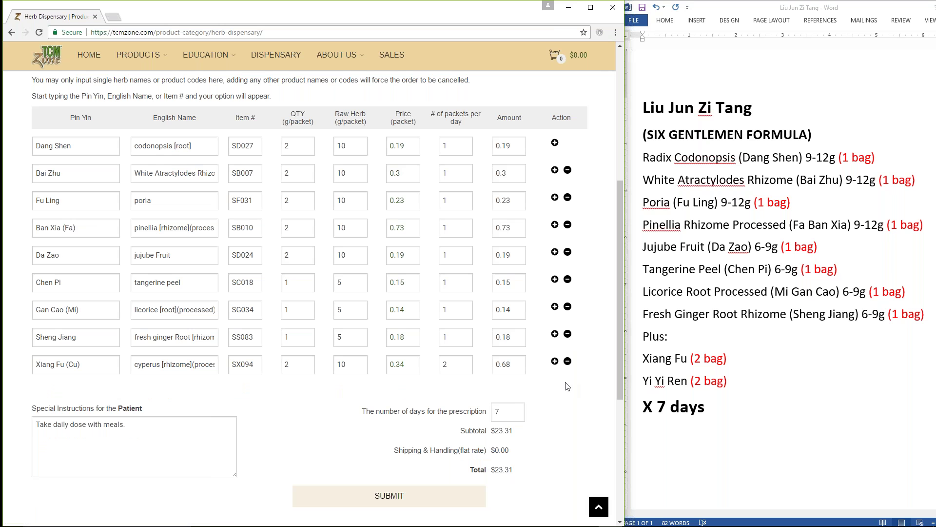
click(555, 361)
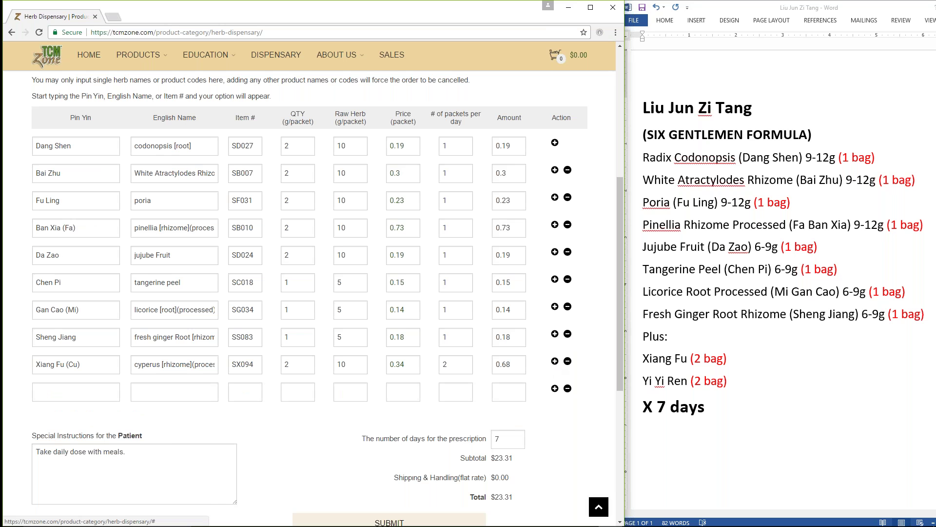
click(111, 393)
text(yi yi ren)
click(73, 426)
click(461, 394)
text(2)
key(Tab)
Step: Fill the new patient's e-mail field with a different, autofilled e-mail address
scroll(574, 363, down, 2)
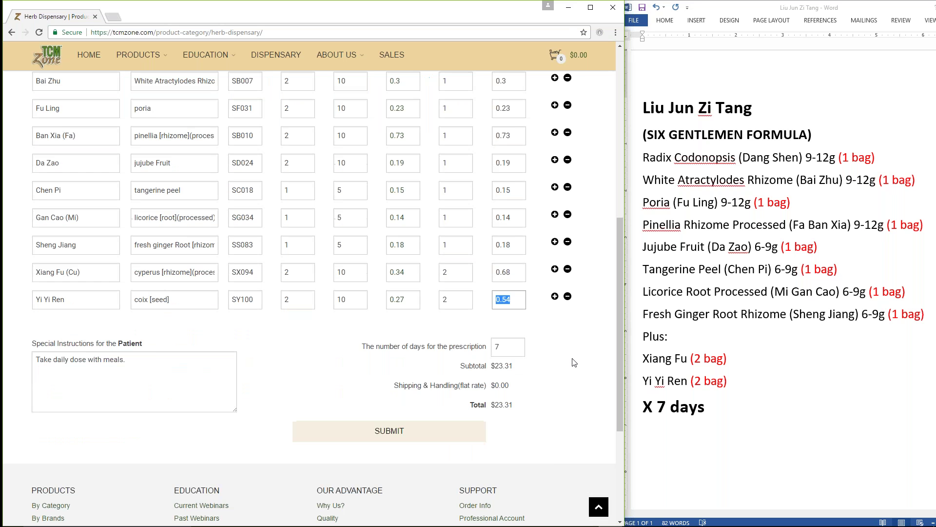
scroll(574, 362, up, 4)
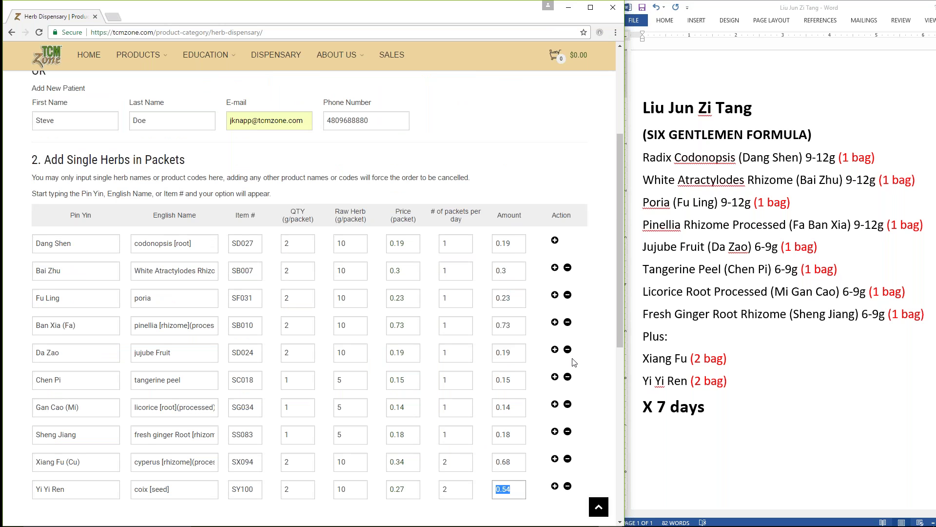
scroll(574, 363, down, 1)
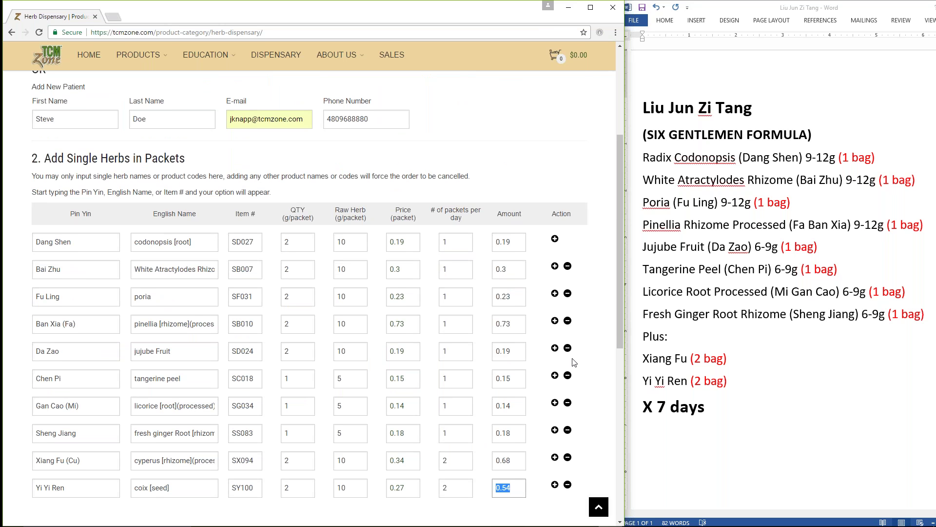
scroll(574, 362, down, 3)
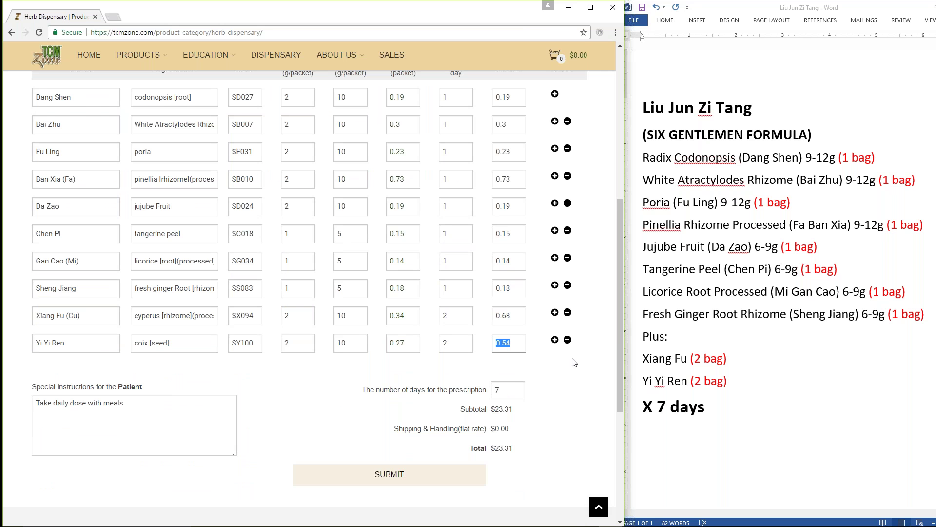
scroll(318, 272, up, 1)
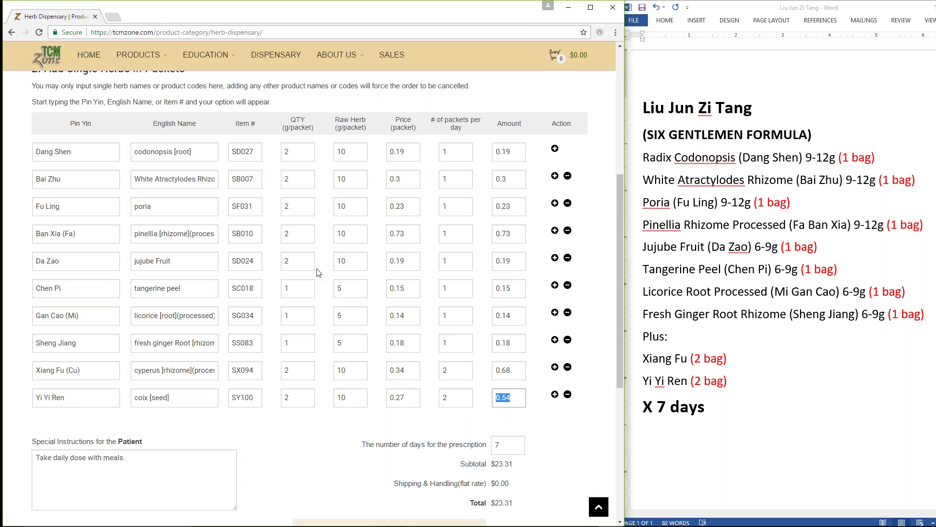
scroll(318, 272, up, 5)
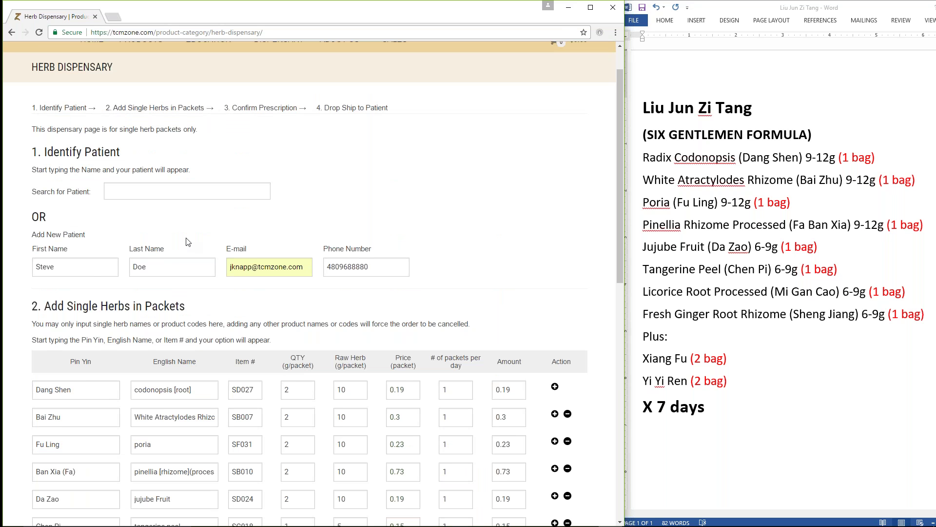
scroll(463, 434, down, 2)
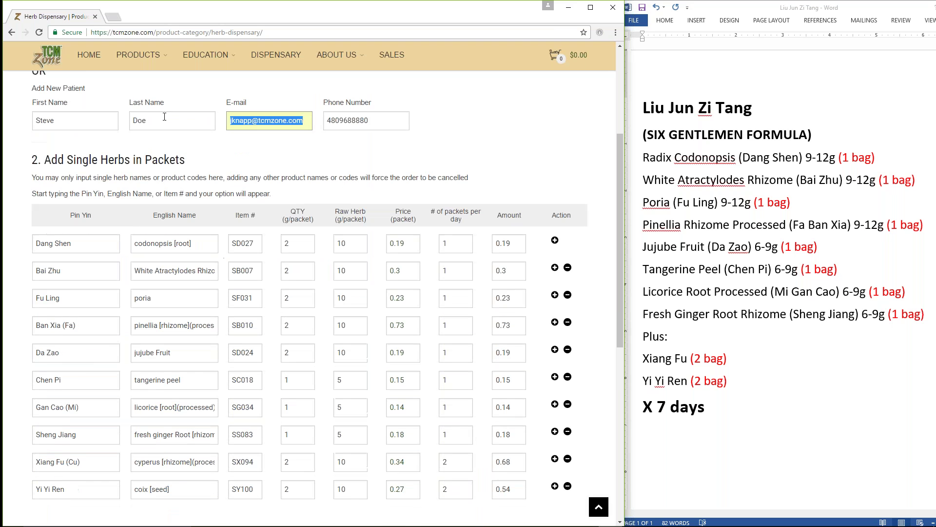
key(Tab)
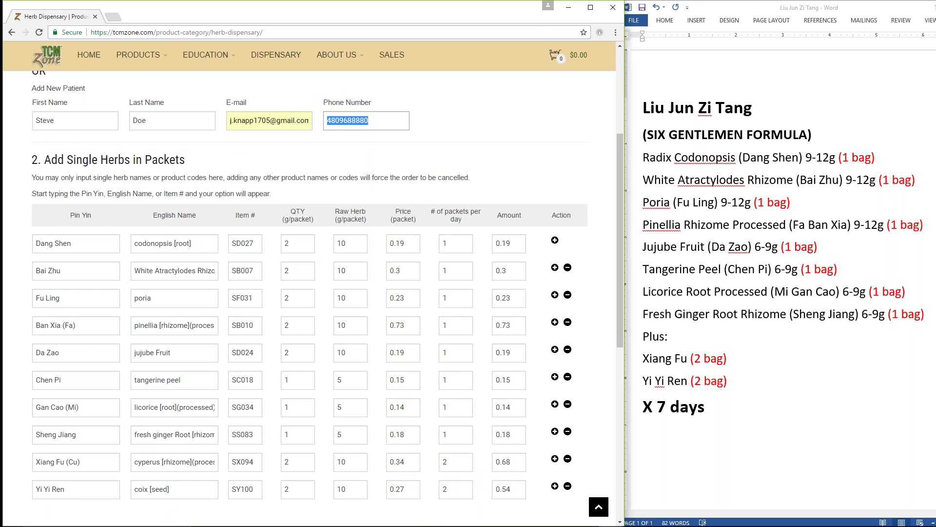
Step: Submit the ten-herb prescription so the cart shows a $23.31 total
scroll(369, 361, down, 5)
key(Return)
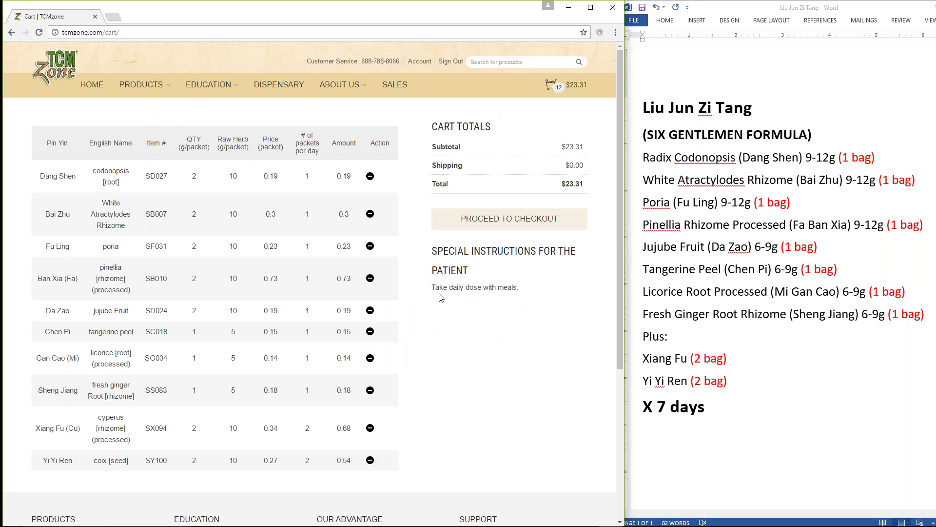
Step: Go from the cart to checkout and scroll down to the billing and shipping fields
click(497, 224)
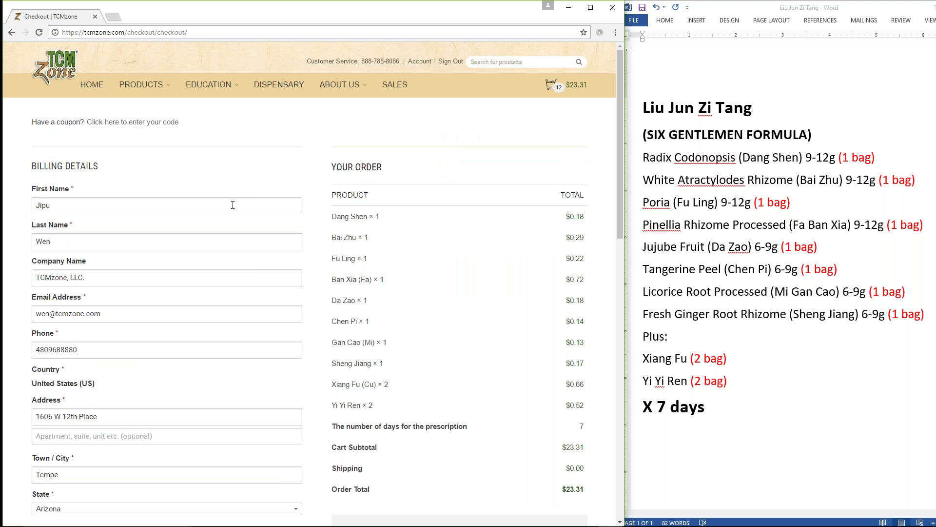
scroll(222, 204, down, 1)
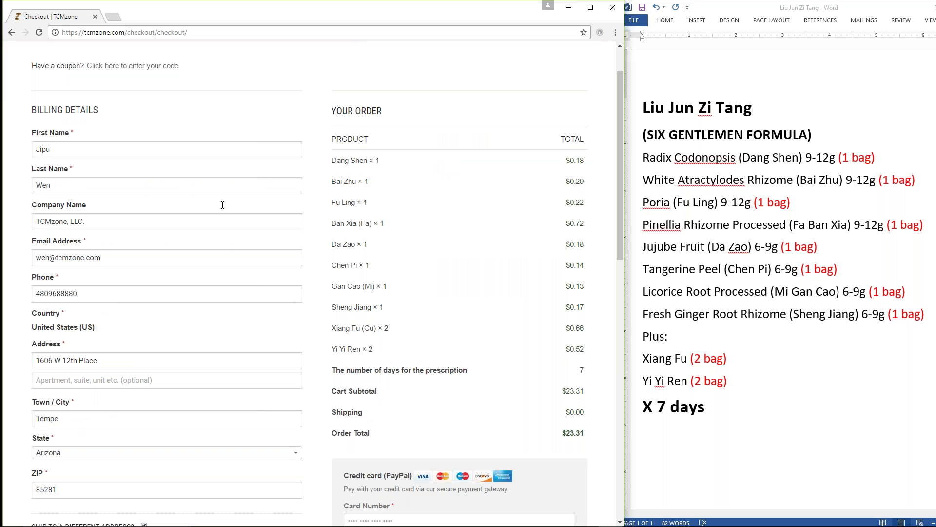
scroll(223, 205, down, 2)
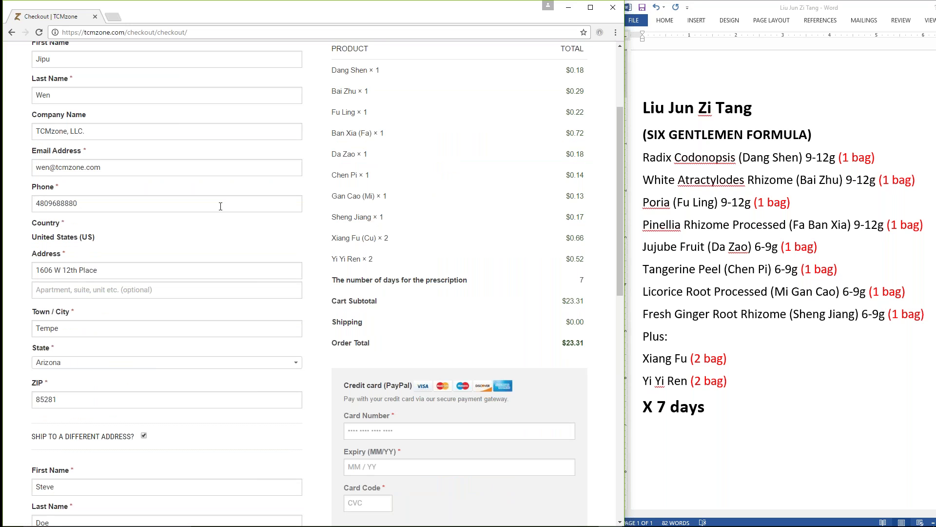
scroll(220, 206, up, 3)
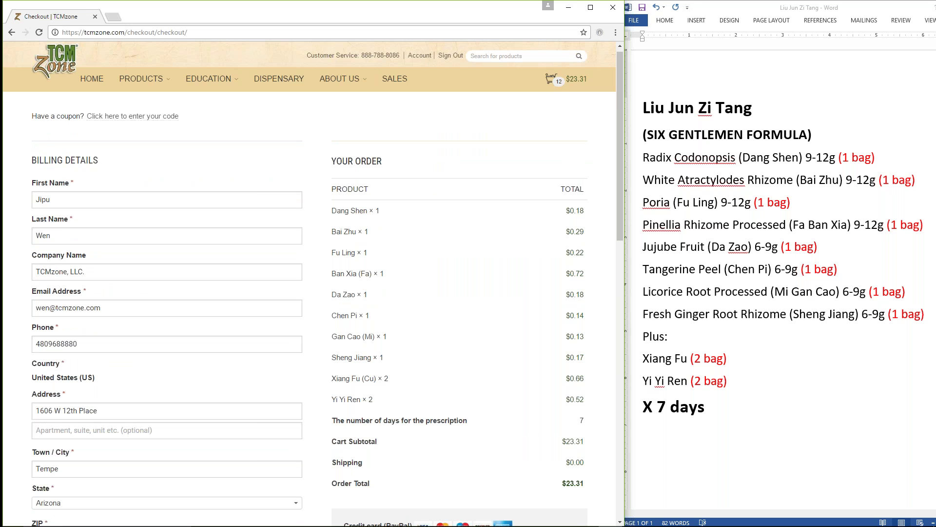
scroll(309, 283, down, 1)
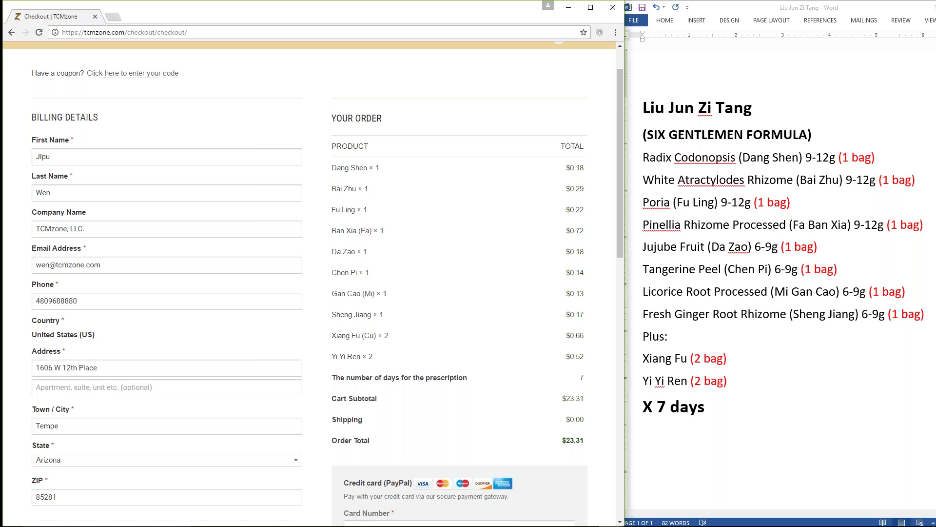
scroll(103, 383, down, 2)
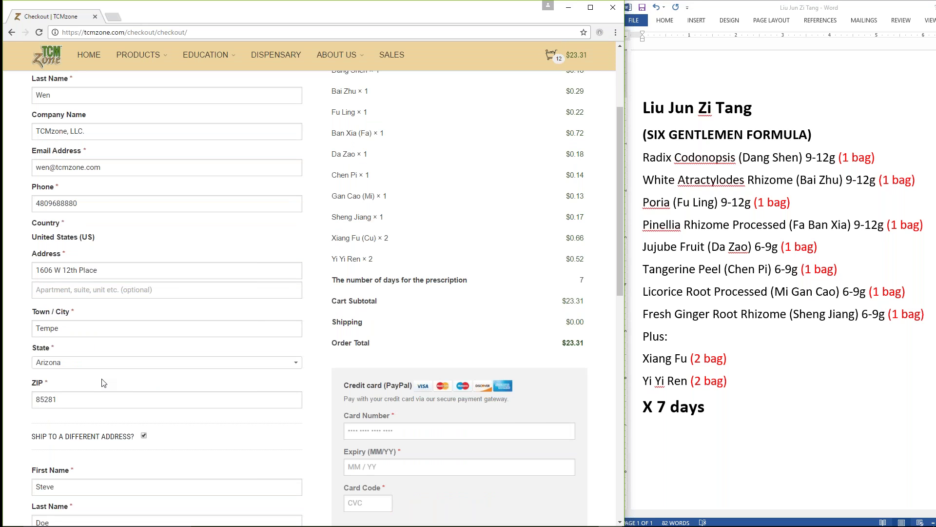
scroll(103, 383, down, 1)
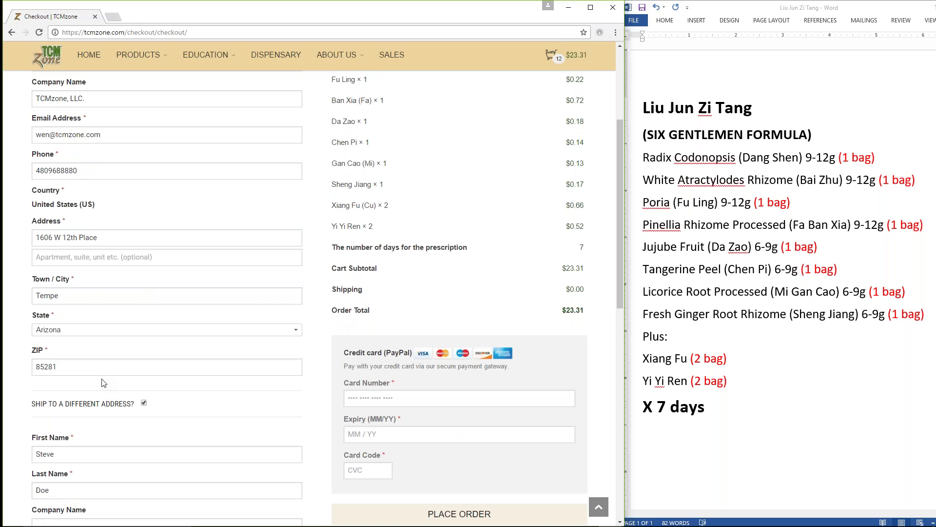
scroll(104, 382, down, 3)
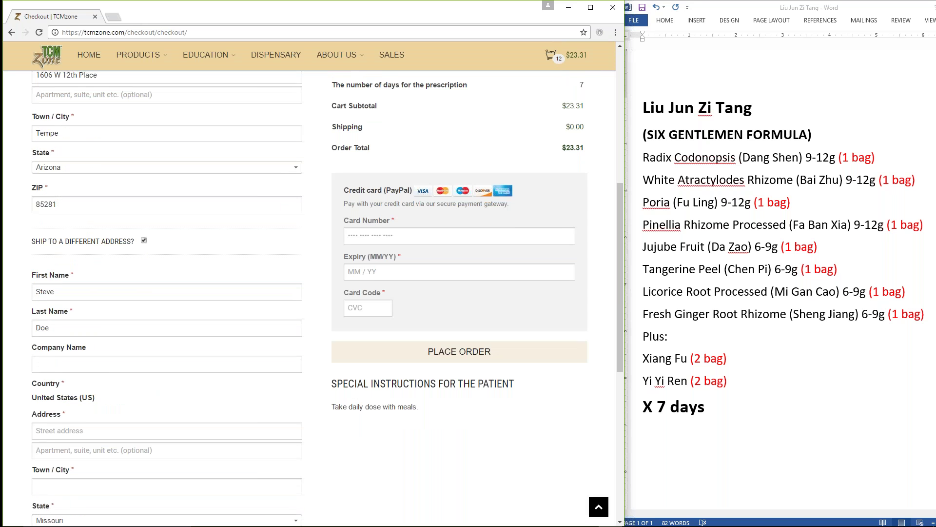
Step: Autofill a saved shipping address, then replace the first and last name with the recipient's
click(75, 435)
text(1606)
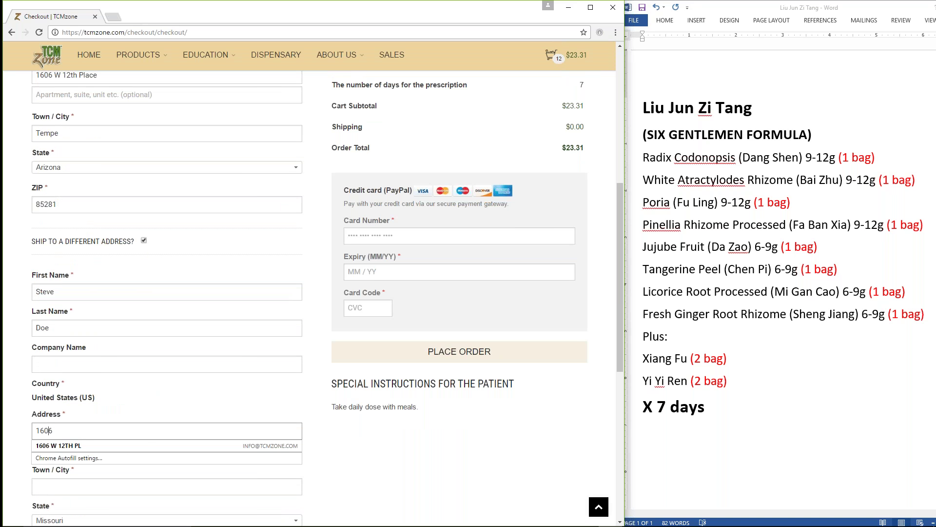
key(Down)
key(Return)
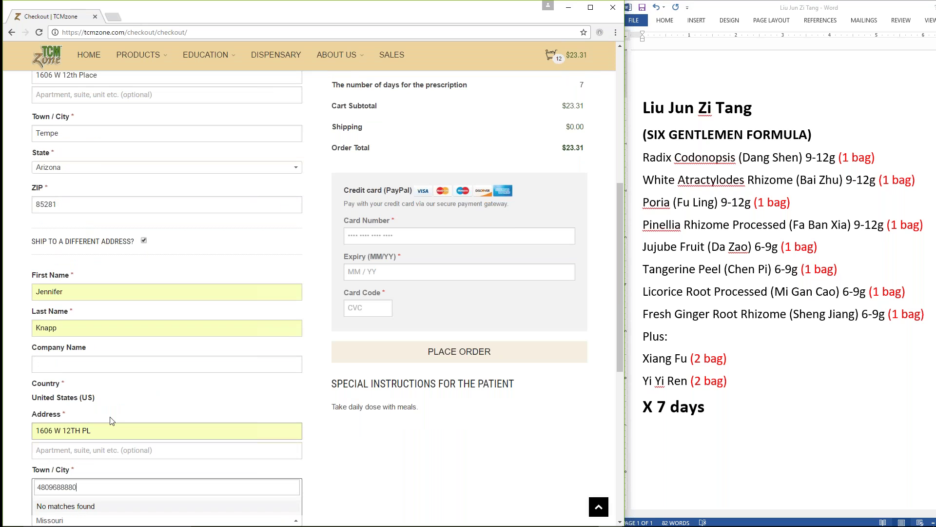
double_click(49, 291)
text(Steve)
key(Tab)
text(Doe)
key(Tab)
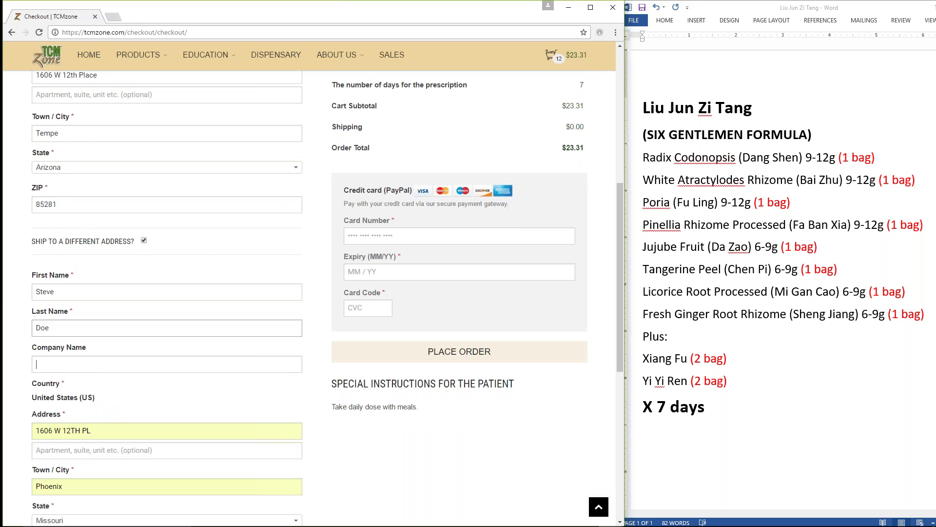
key(Tab)
Step: Enter the recipient's street address, city, state and ZIP code for shipping
text(123)
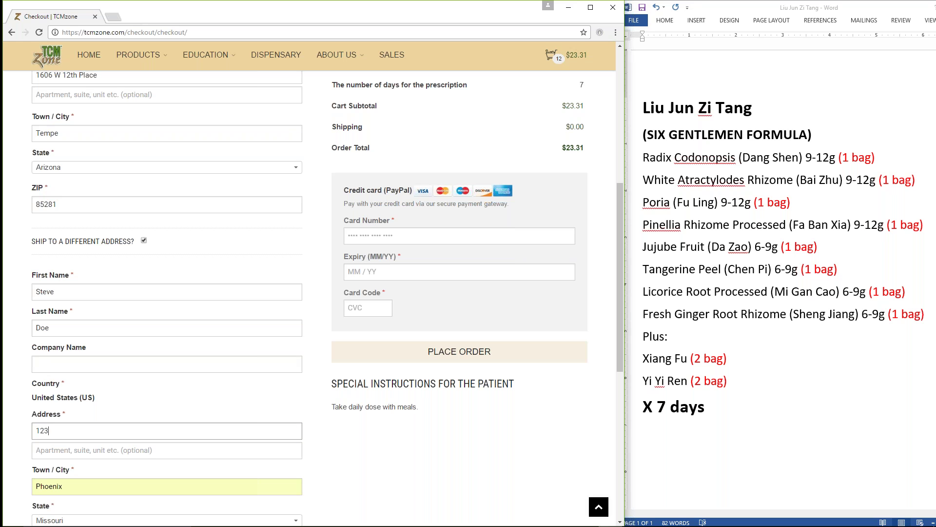
text(4 St.)
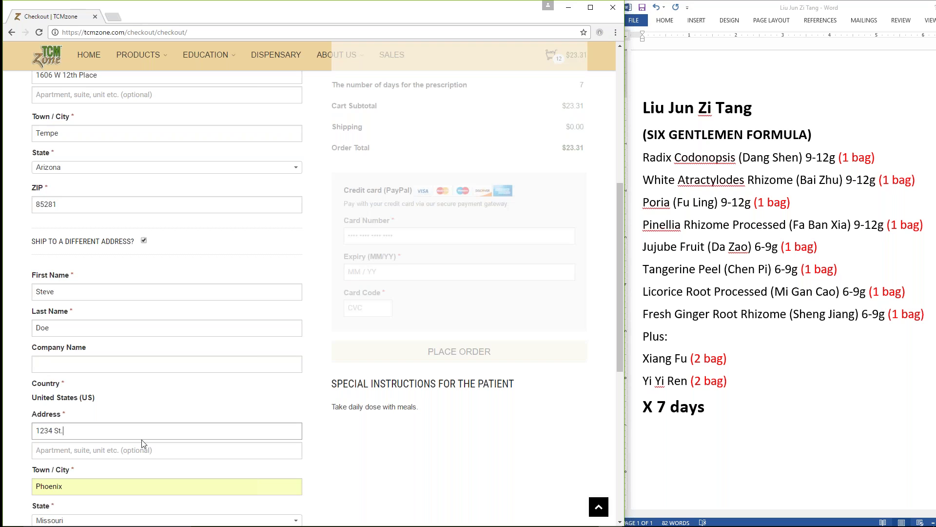
scroll(142, 444, down, 2)
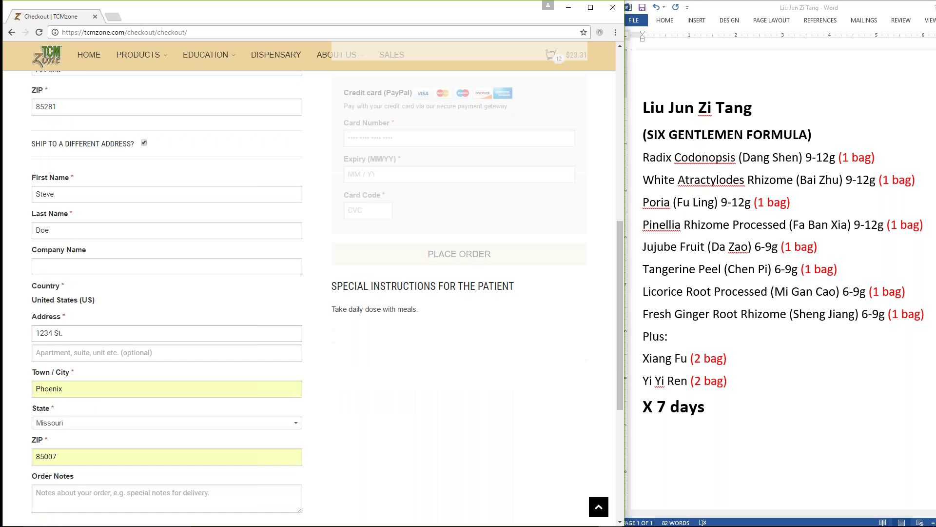
double_click(49, 388)
text(Tempe)
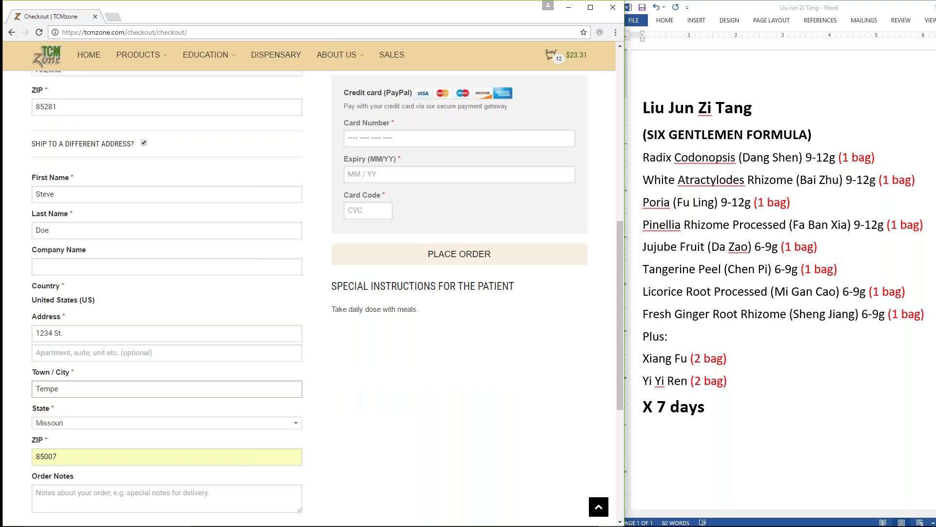
click(146, 422)
key(Up)
text(ar)
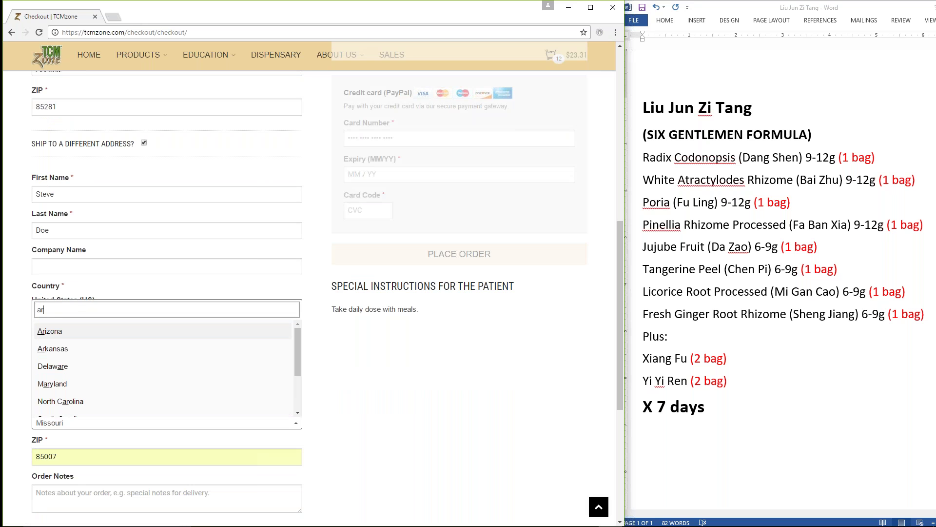
text(izona)
key(Return)
key(Tab)
text(85281)
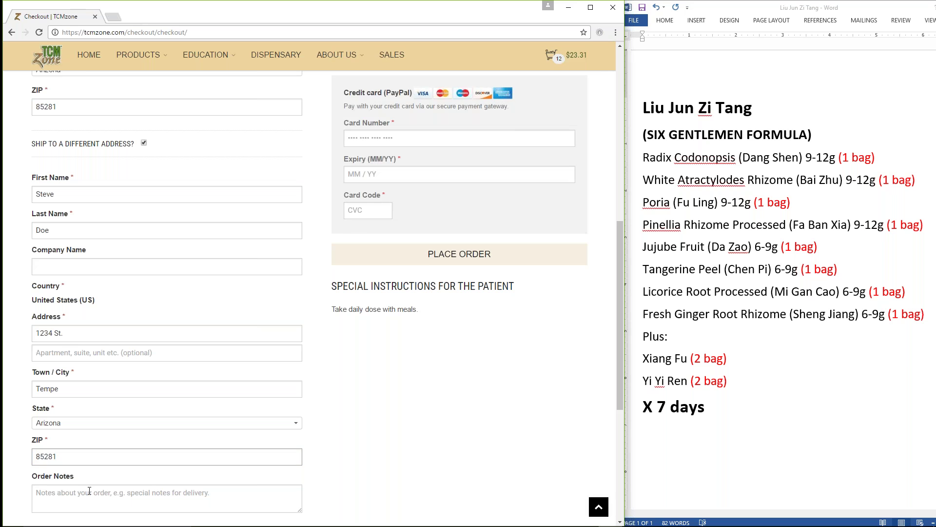
key(Tab)
scroll(309, 293, down, 1)
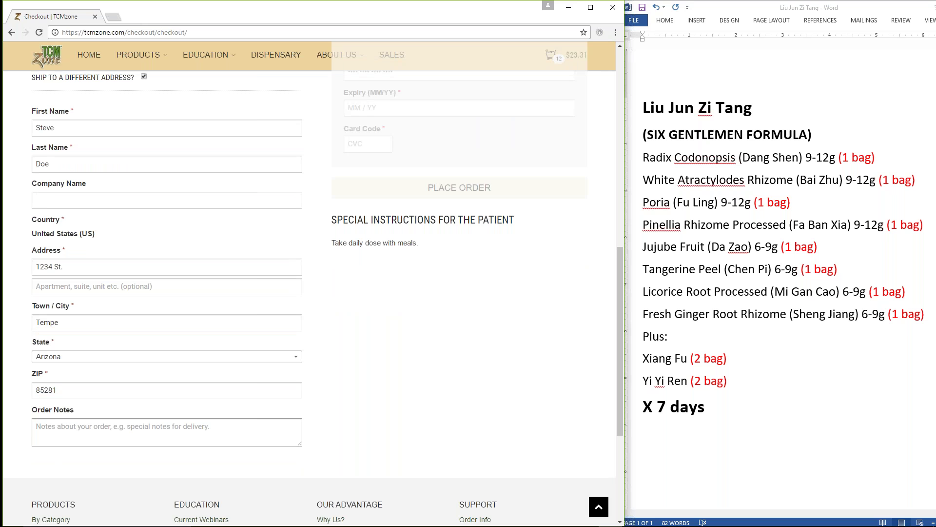
scroll(310, 292, down, 1)
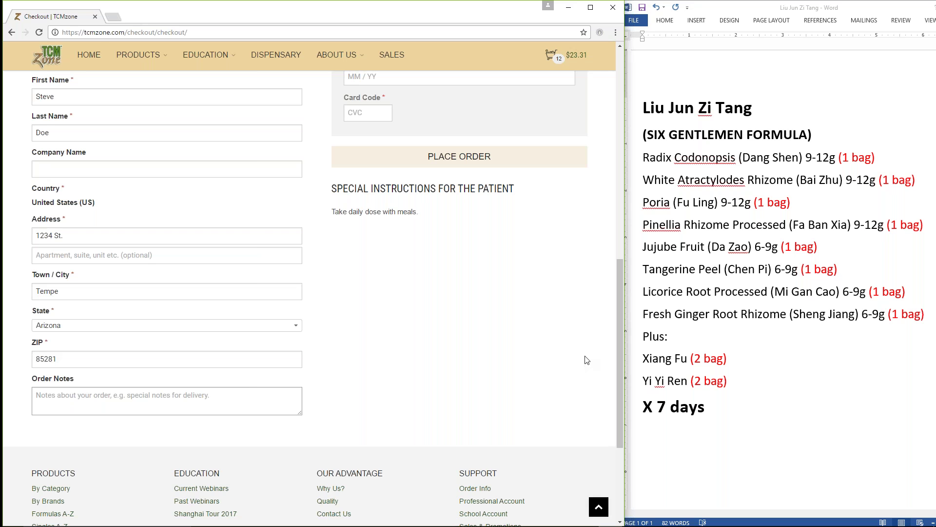
scroll(587, 360, up, 8)
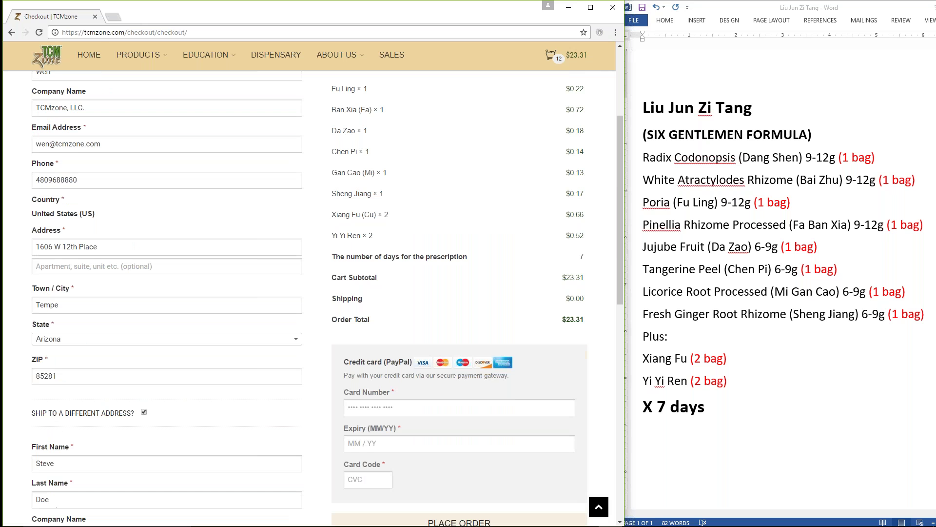
scroll(590, 336, down, 2)
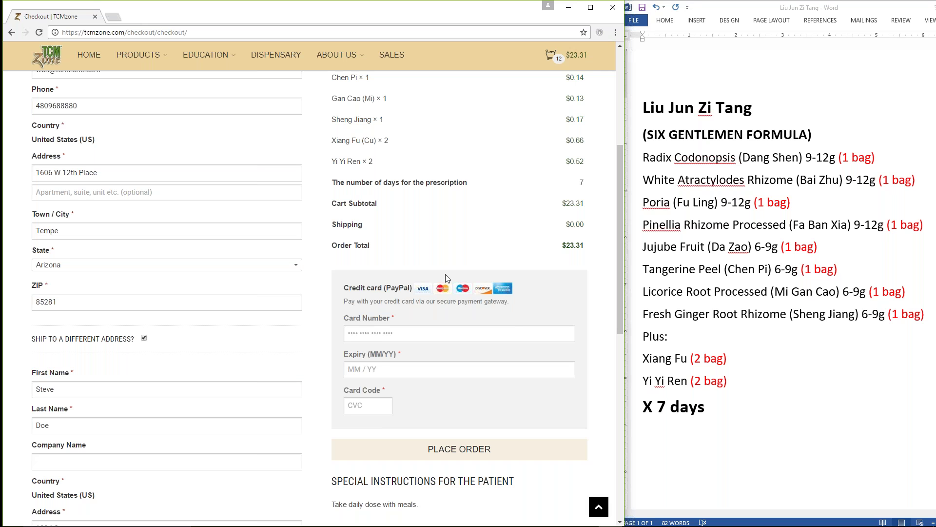
scroll(436, 260, up, 1)
scroll(436, 259, up, 2)
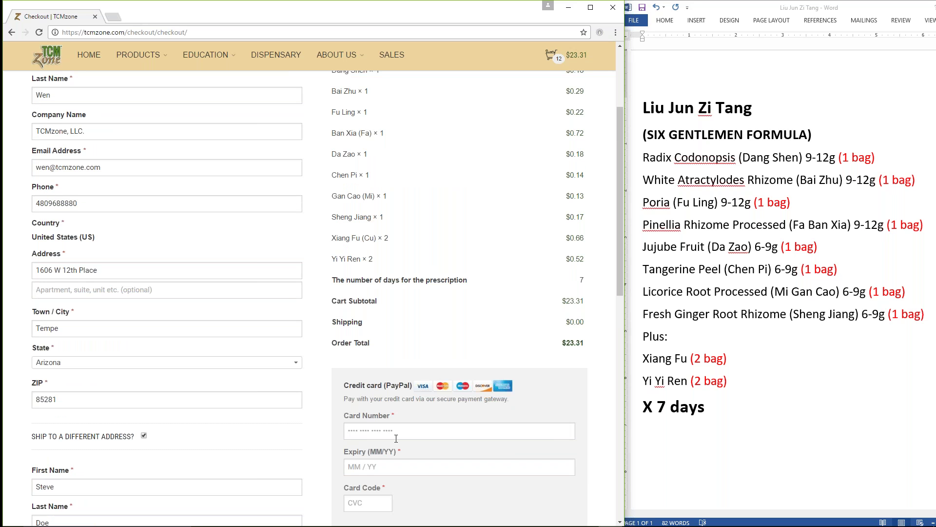
scroll(468, 476, down, 2)
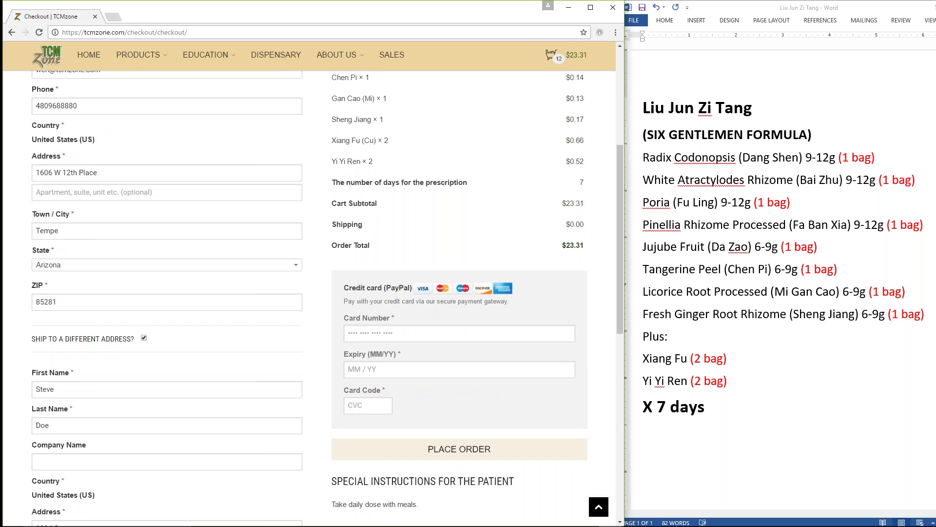
scroll(312, 298, up, 2)
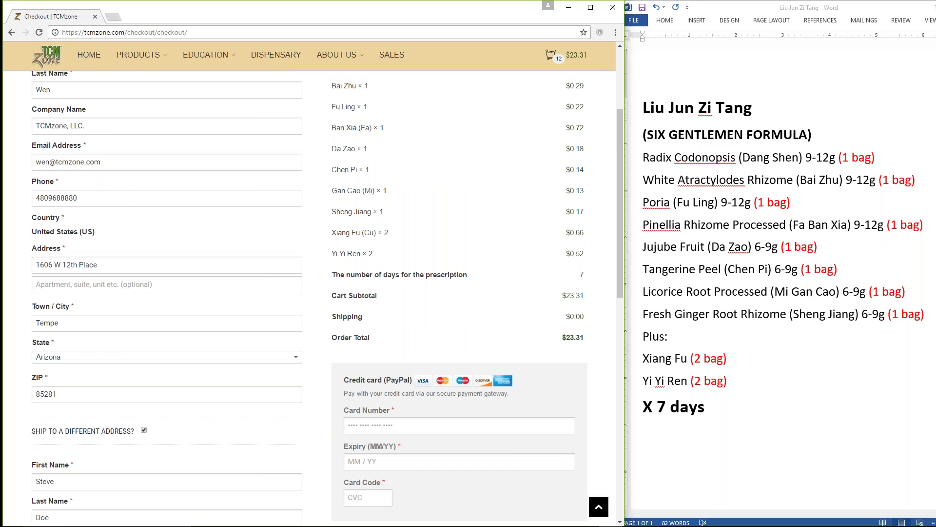
scroll(427, 209, up, 3)
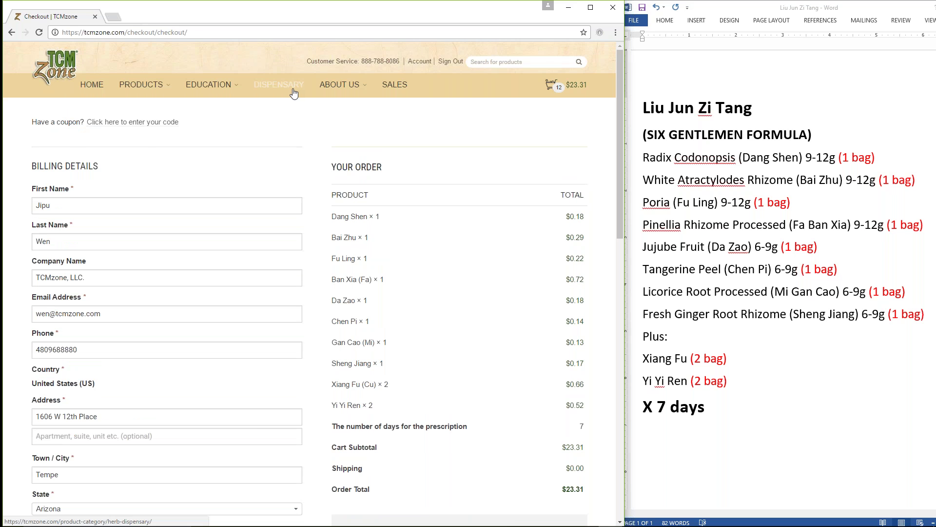
Step: From the account dashboard, reorder the January 25, 2017 order
click(420, 61)
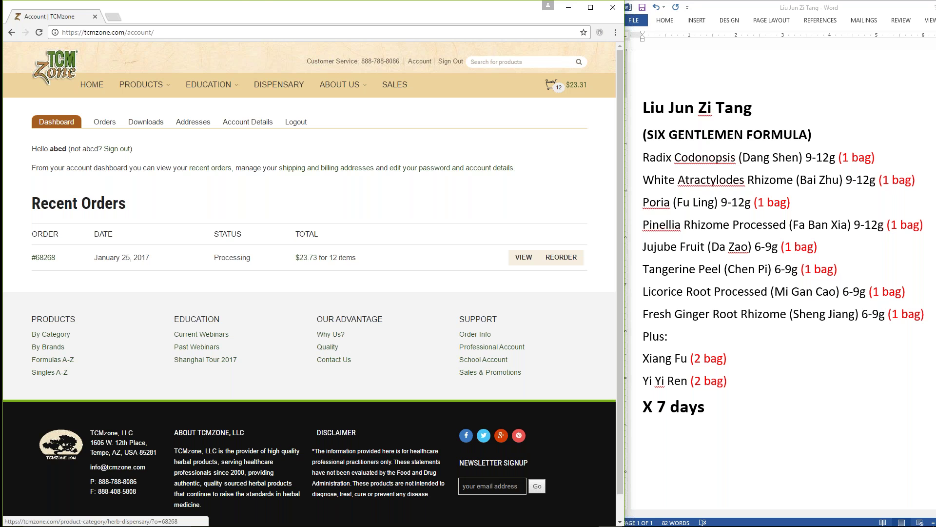
click(561, 257)
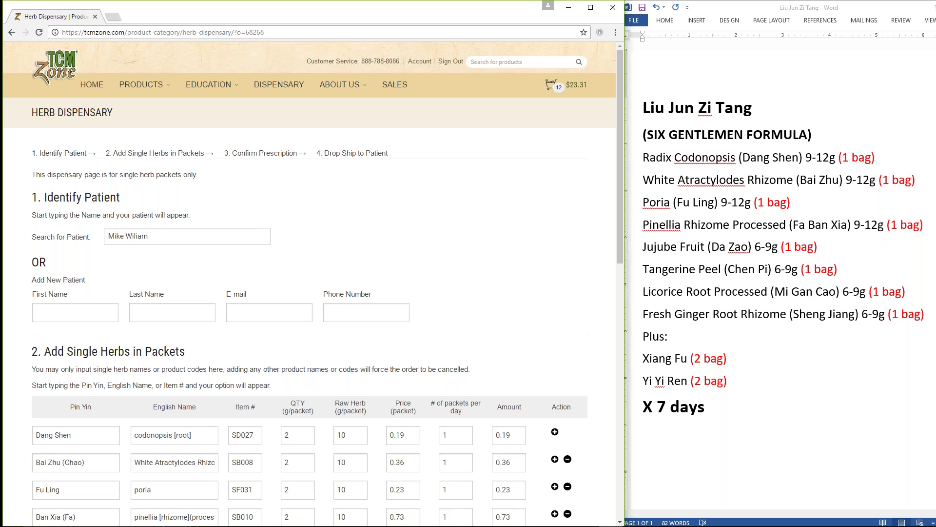
scroll(312, 283, down, 2)
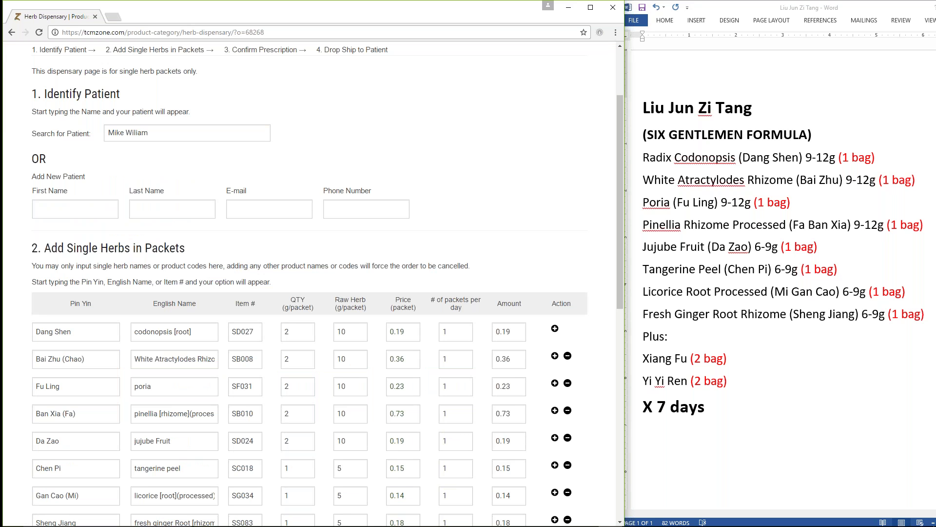
scroll(345, 360, down, 2)
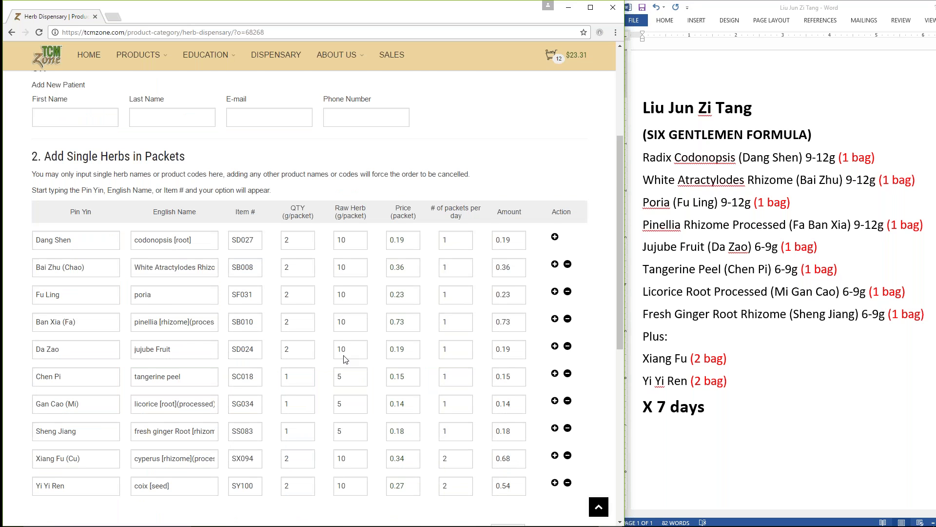
scroll(345, 359, down, 2)
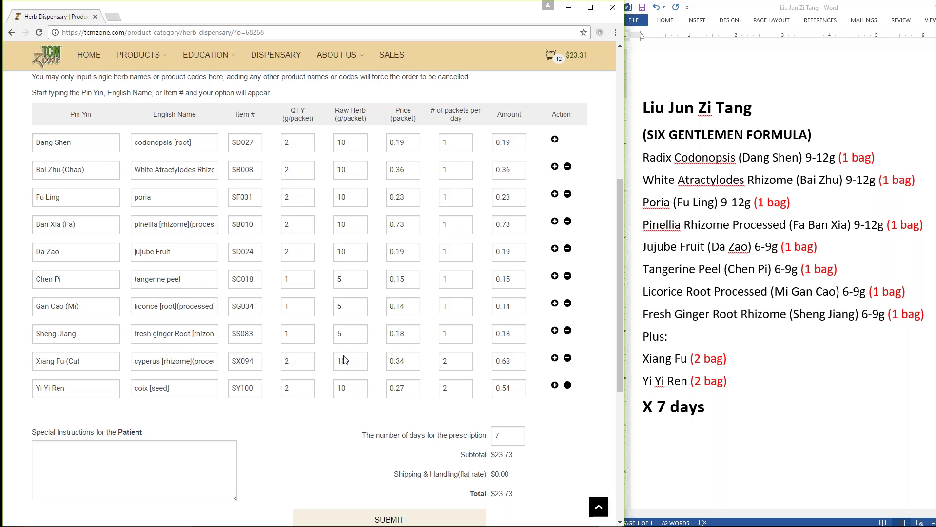
scroll(345, 360, up, 6)
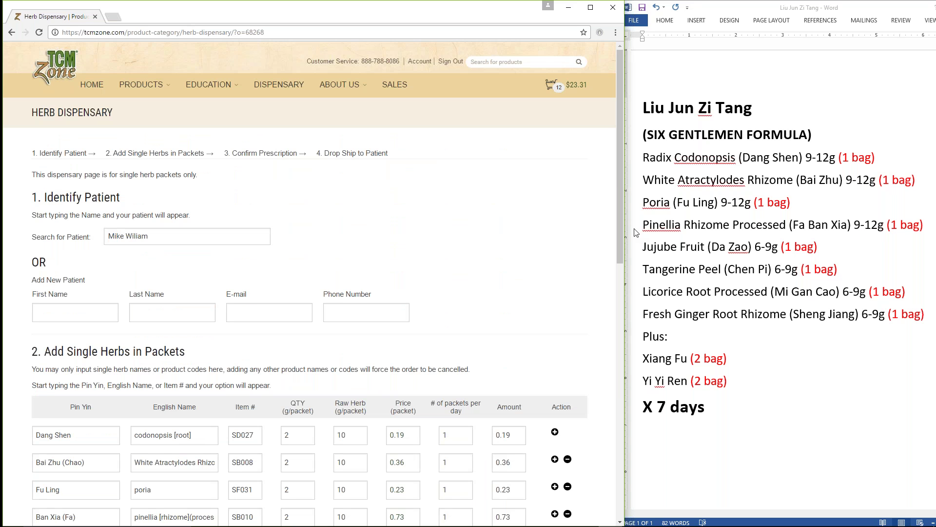
click(635, 229)
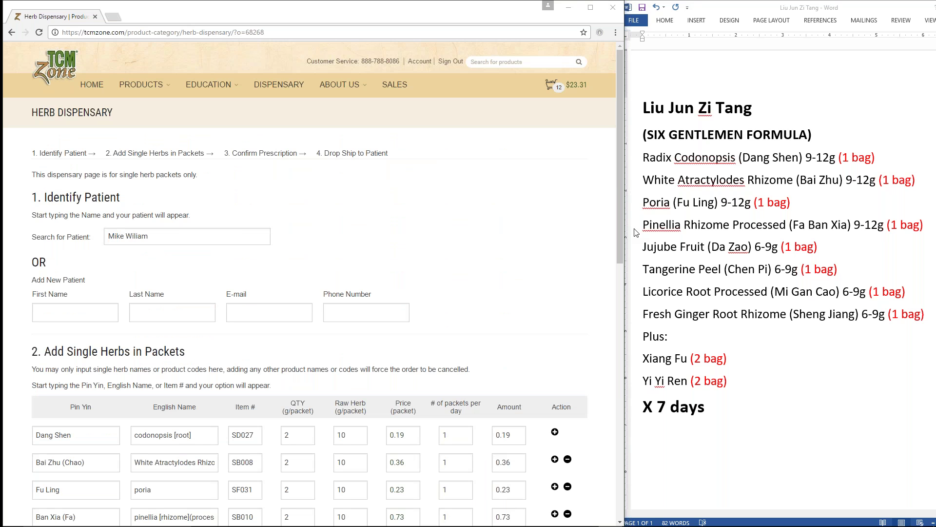
Step: Switch with Alt+Tab back to the full-screen TCMzone title slide in PowerPoint
key(alt+Tab)
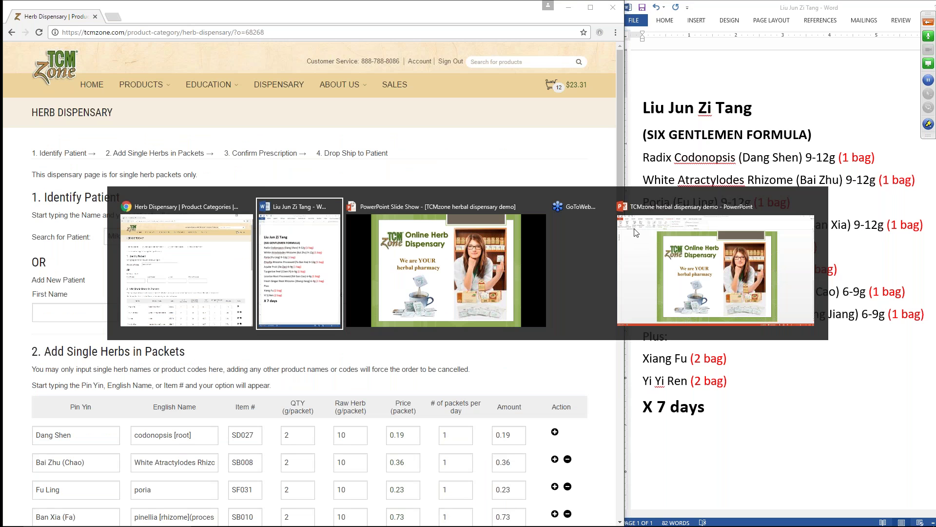
key(alt+shift+Tab)
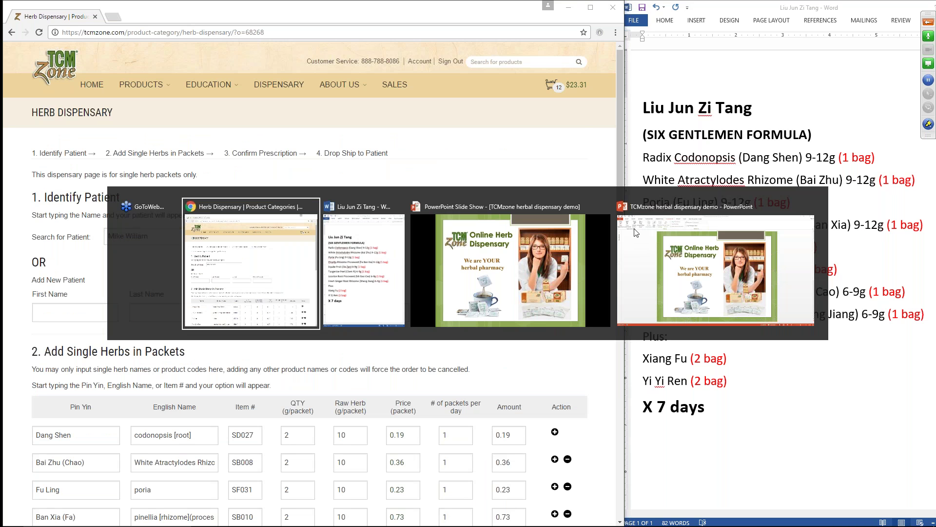
key(alt+Tab)
key(alt+Tab)
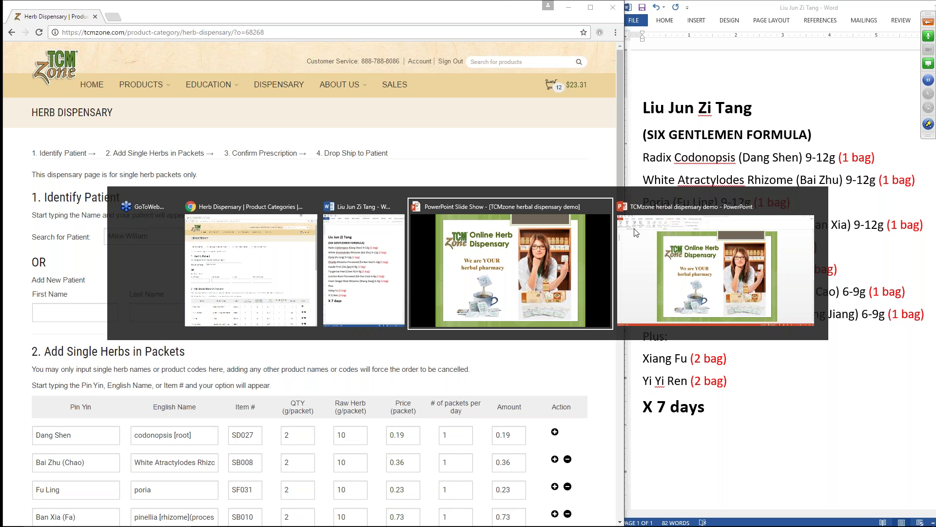
key(alt)
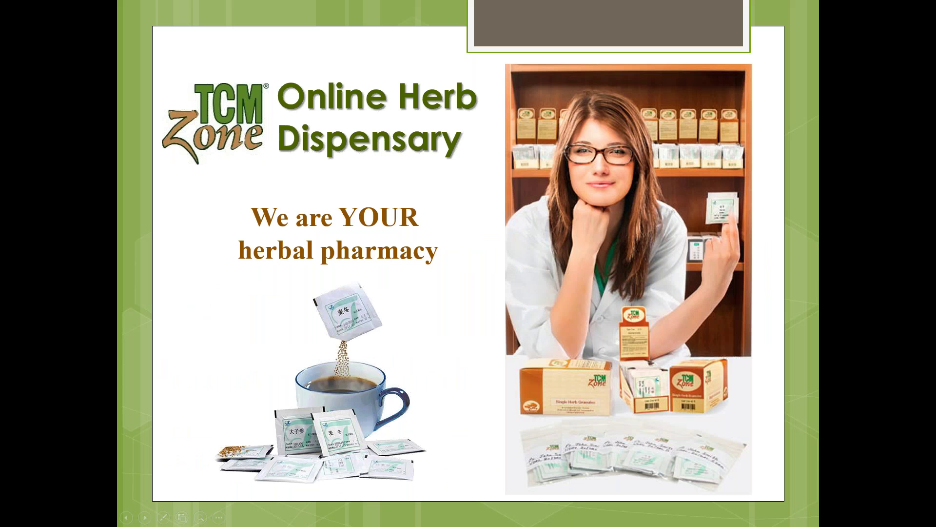